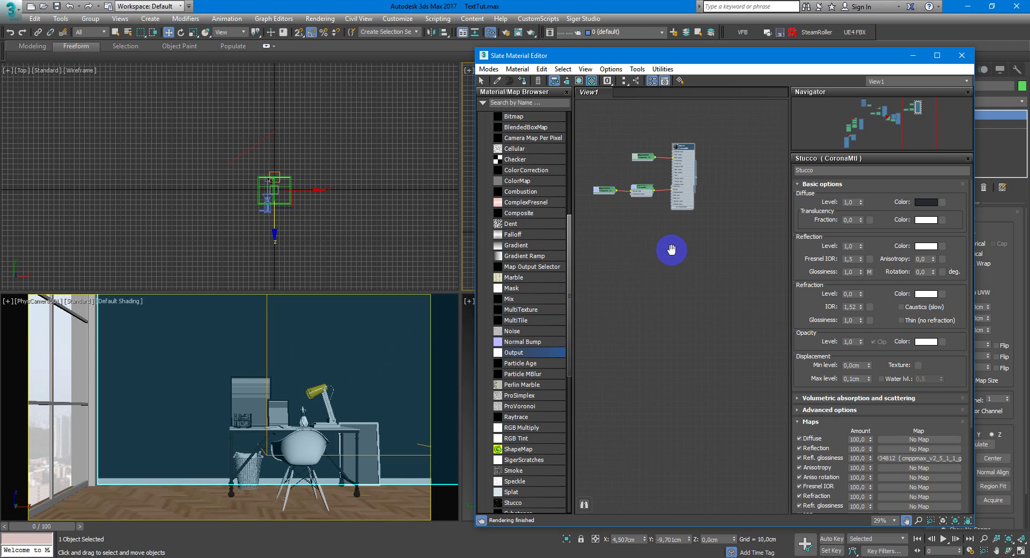
# Inspect the Stucco CoronaMtl node's Maps, then show the Corona frame buffer render of the stucco wall.
pyautogui.moveTo(669, 248); pyautogui.dragTo(694, 271, button='middle')
pyautogui.scroll(3, 681, 217)
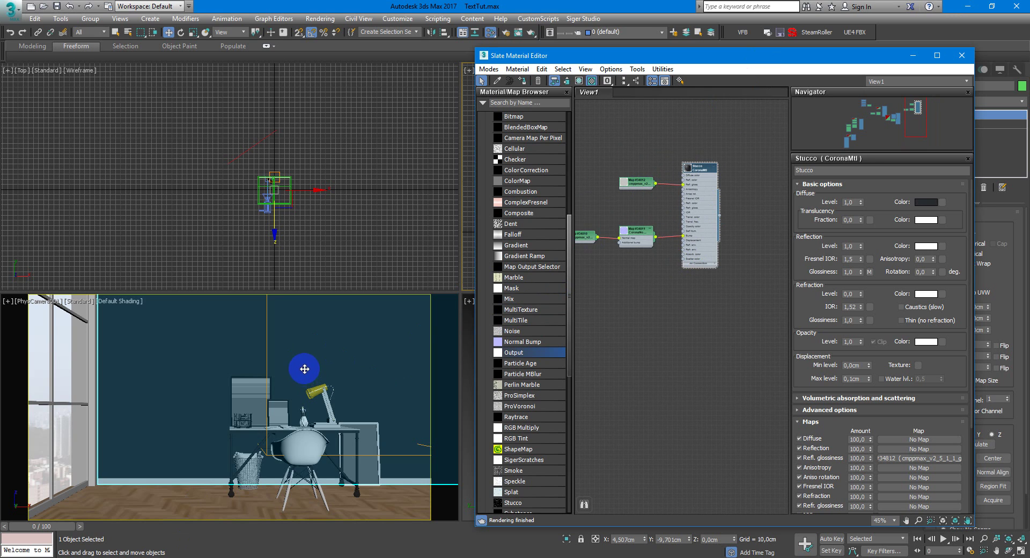
pyautogui.moveTo(846, 55); pyautogui.dragTo(697, 49)
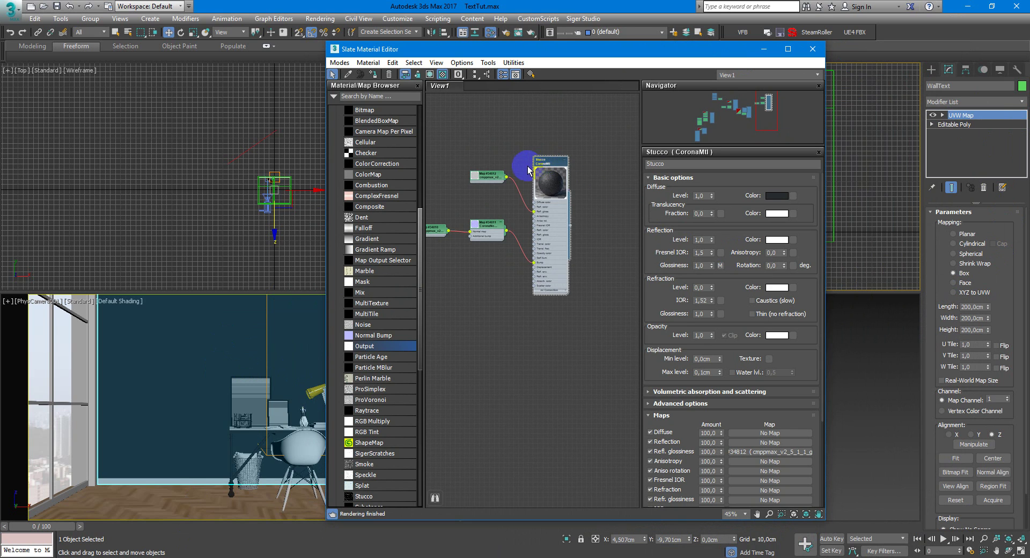
pyautogui.scroll(4, 542, 165)
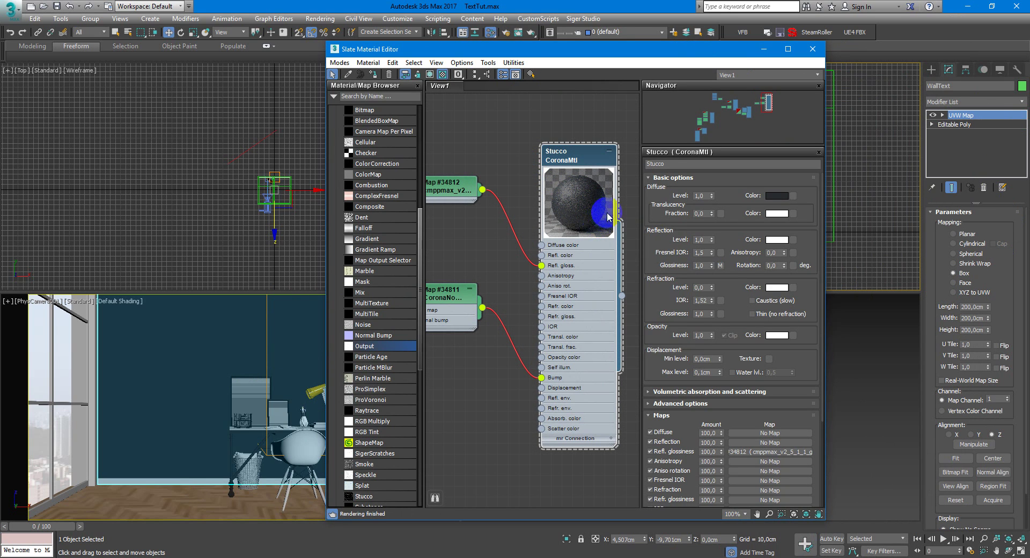
pyautogui.moveTo(661, 369); pyautogui.dragTo(702, 211)
pyautogui.click(709, 450)
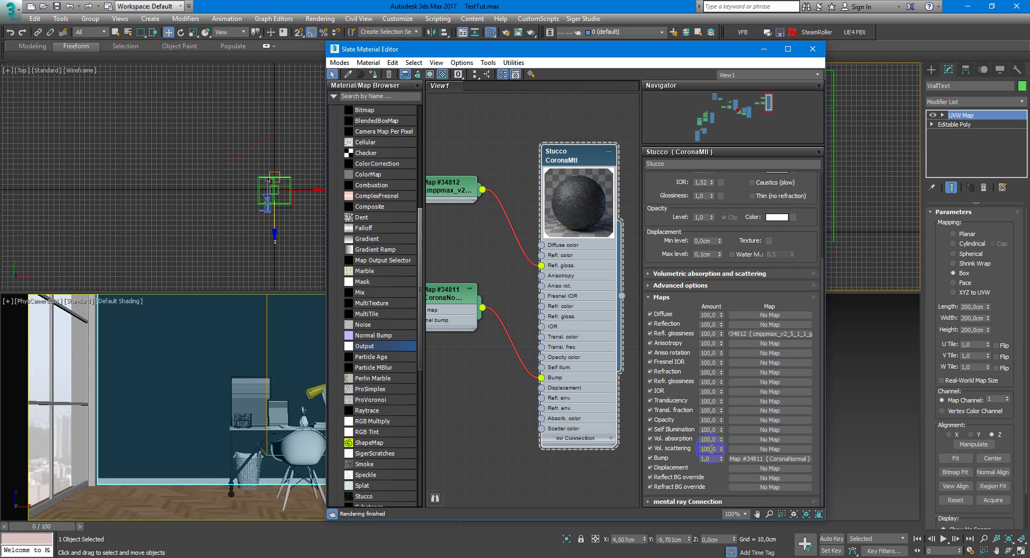
pyautogui.moveTo(483, 325)
pyautogui.mouseDown(button='middle')
pyautogui.moveTo(565, 333)
pyautogui.moveTo(511, 336)
pyautogui.mouseUp(button='middle')
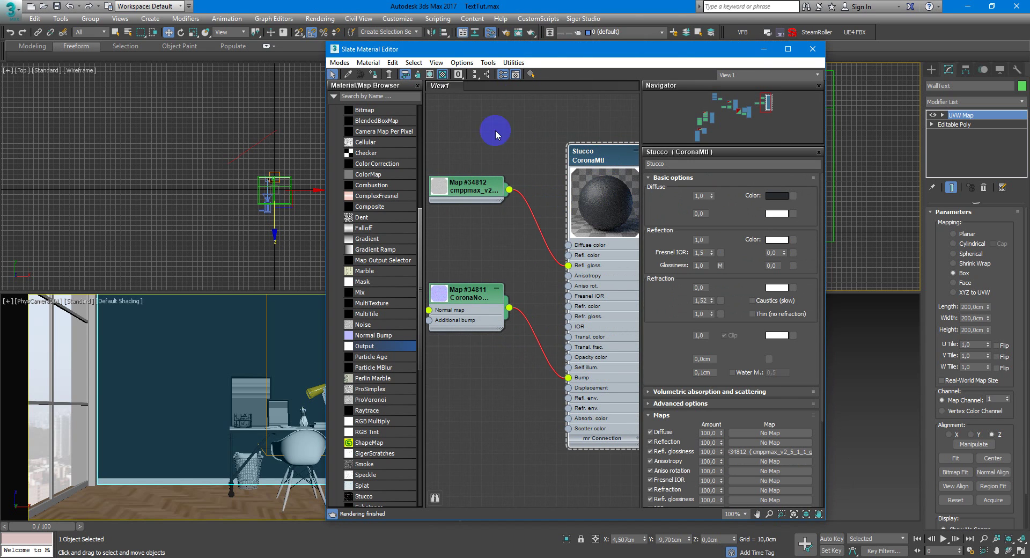
pyautogui.click(742, 33)
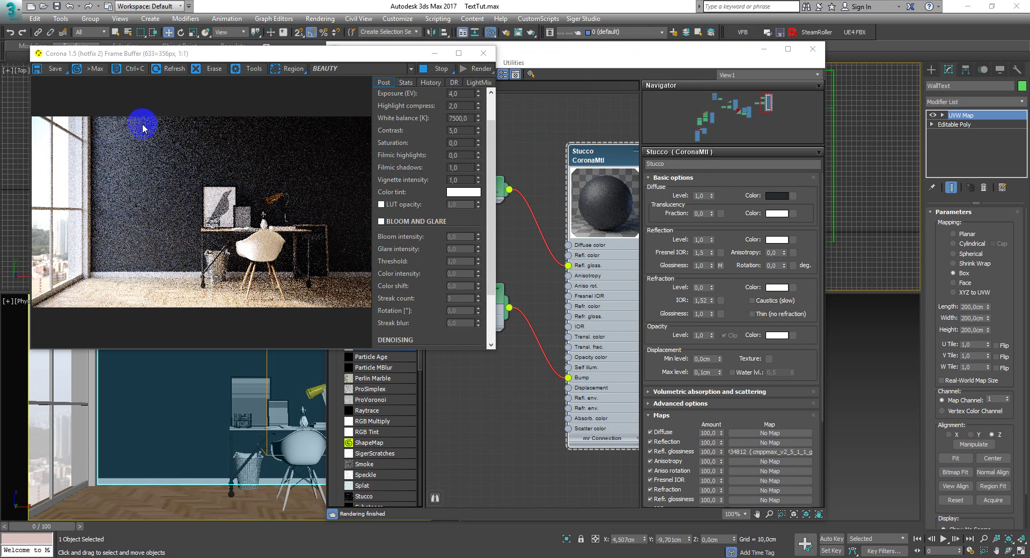
# Create a new CoronaMtl node in the Slate Material Editor node view.
pyautogui.click(217, 222)
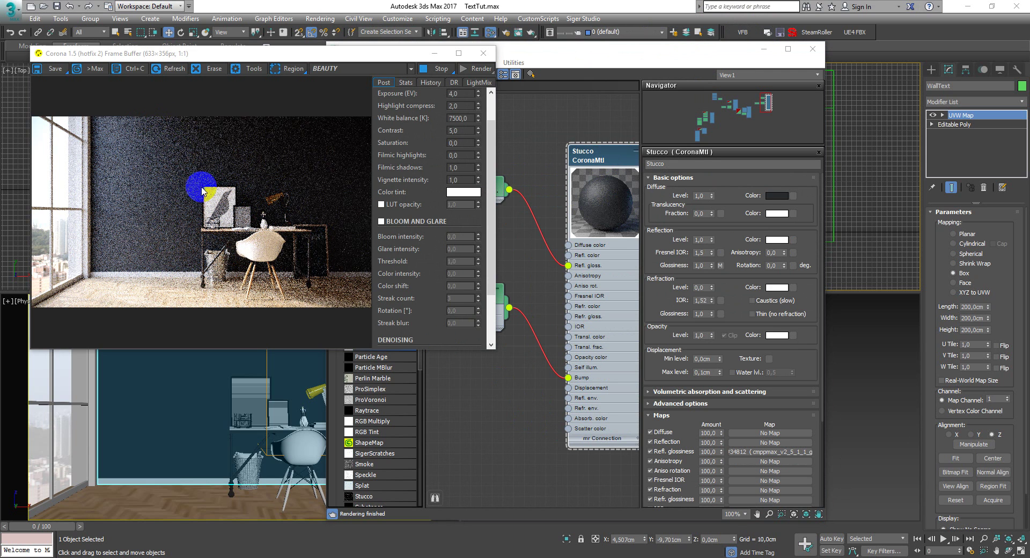
pyautogui.click(492, 404)
pyautogui.scroll(-1, 531, 349)
pyautogui.scroll(-4, 524, 279)
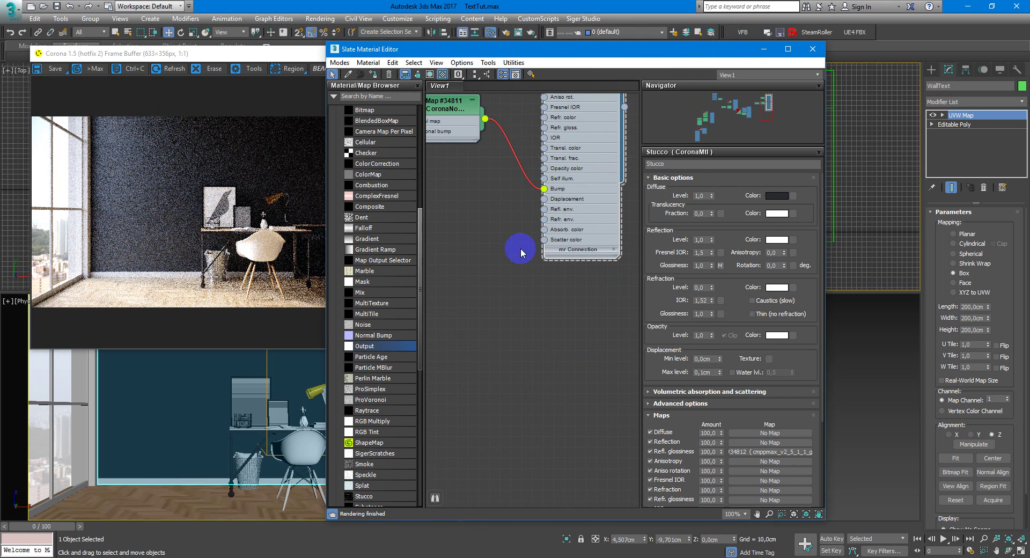
pyautogui.moveTo(541, 307); pyautogui.dragTo(550, 316, button='right')
pyautogui.click(598, 324)
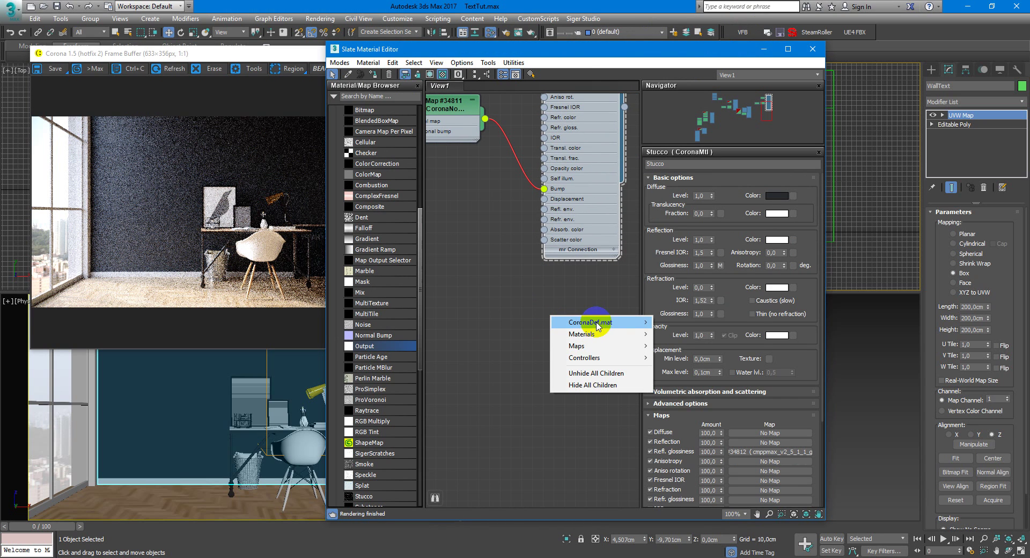
pyautogui.click(679, 322)
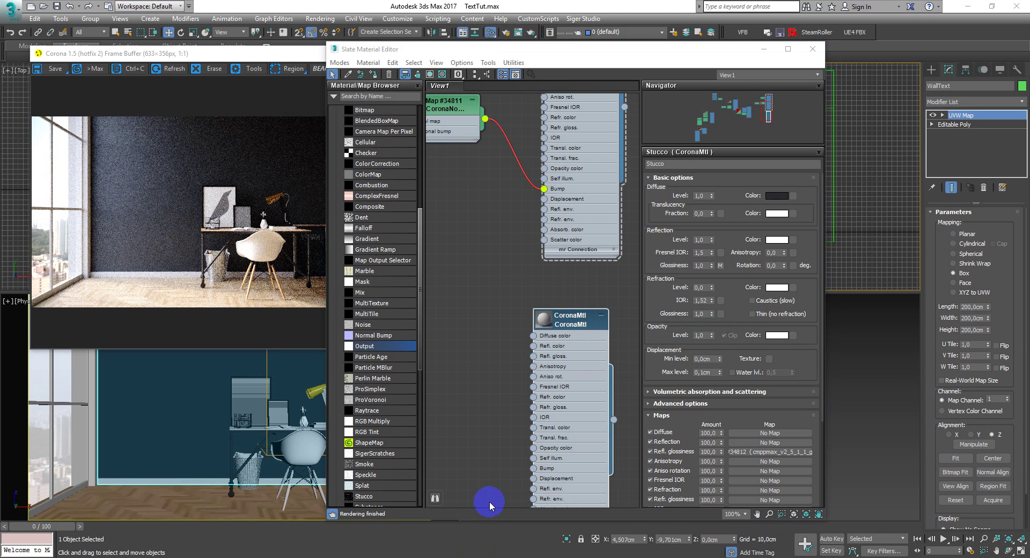
pyautogui.moveTo(579, 325); pyautogui.dragTo(601, 314)
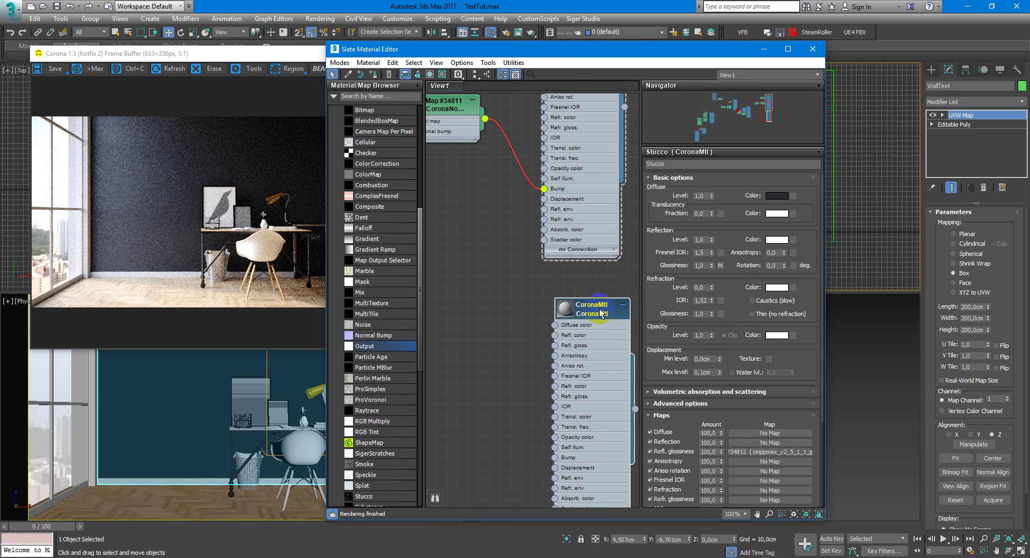
pyautogui.moveTo(597, 317); pyautogui.dragTo(585, 316)
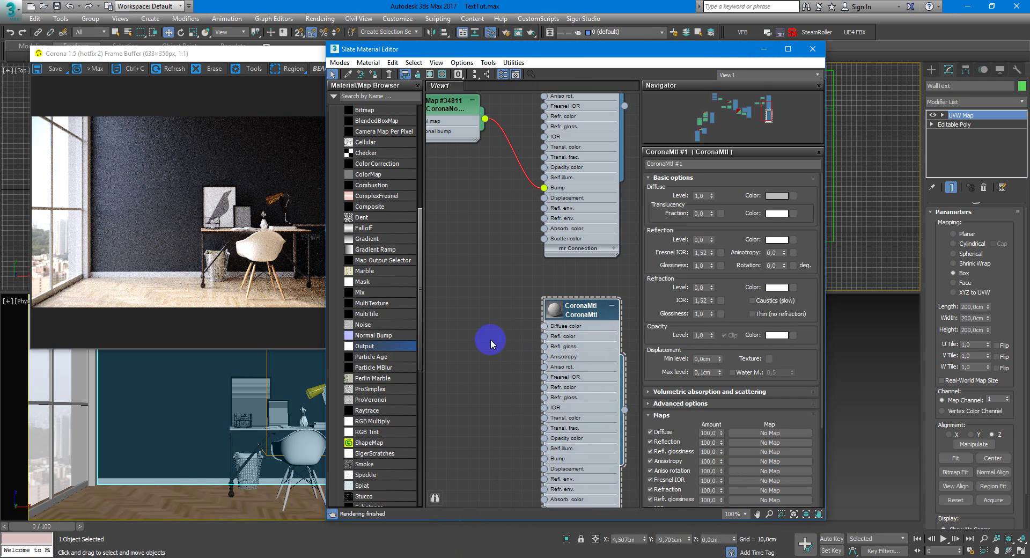
# Drop TextFamily.png from the TextPrints folder into the node view as a Bitmap node.
pyautogui.click(43, 556)
pyautogui.click(43, 536)
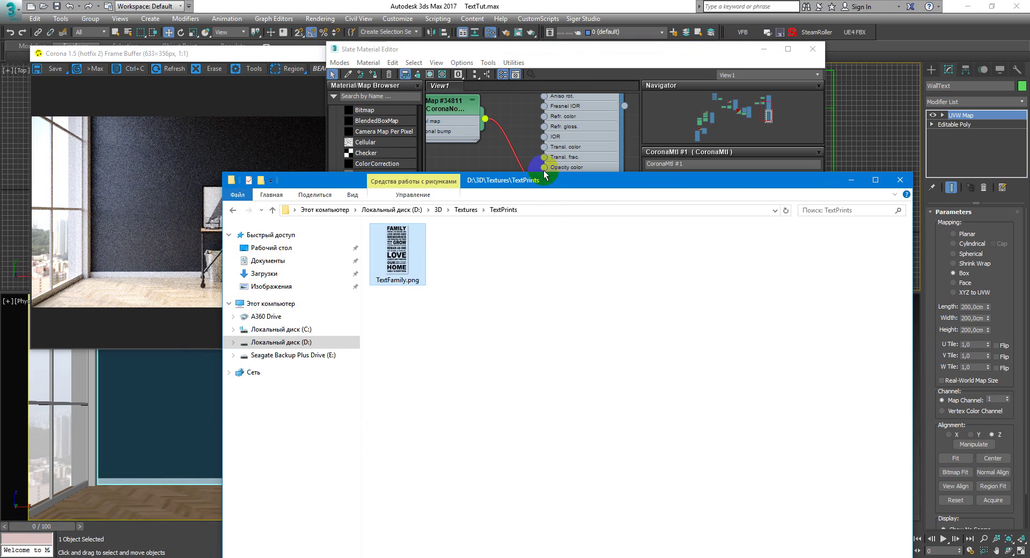
pyautogui.moveTo(476, 177)
pyautogui.mouseDown()
pyautogui.moveTo(692, 188)
pyautogui.moveTo(812, 223)
pyautogui.mouseUp()
pyautogui.moveTo(718, 295); pyautogui.dragTo(512, 314)
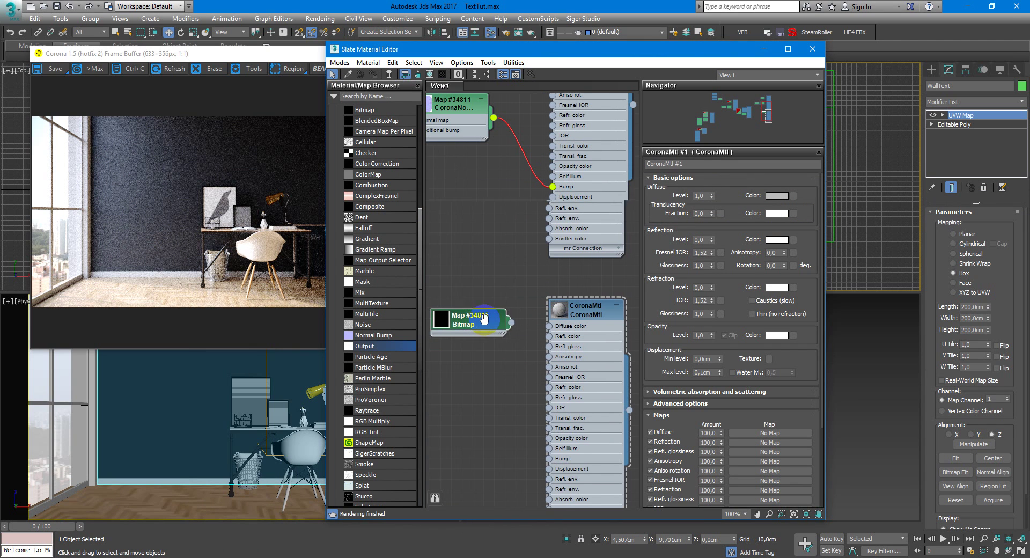
# Wire the TextFamily.png Bitmap output into CoronaMtl #1's Diffuse color.
pyautogui.moveTo(476, 325); pyautogui.dragTo(503, 319, button='middle')
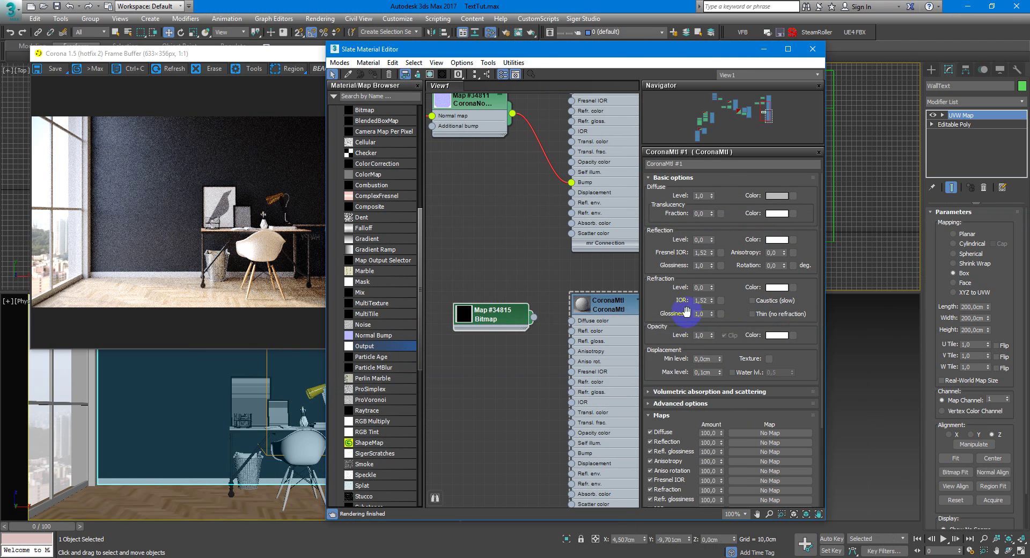
pyautogui.click(541, 315)
pyautogui.moveTo(535, 321); pyautogui.dragTo(501, 306, button='middle')
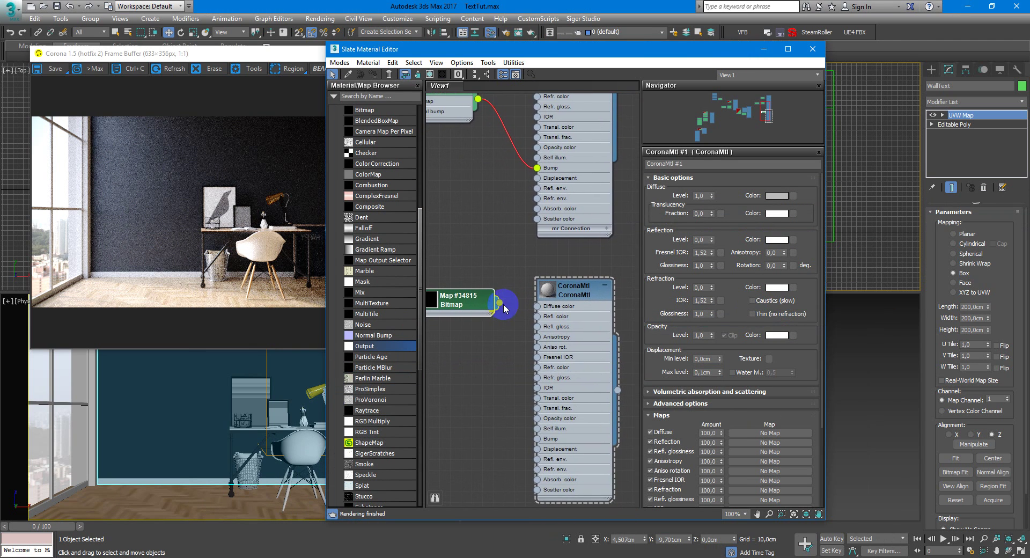
pyautogui.moveTo(457, 314); pyautogui.dragTo(457, 324)
pyautogui.click(499, 314)
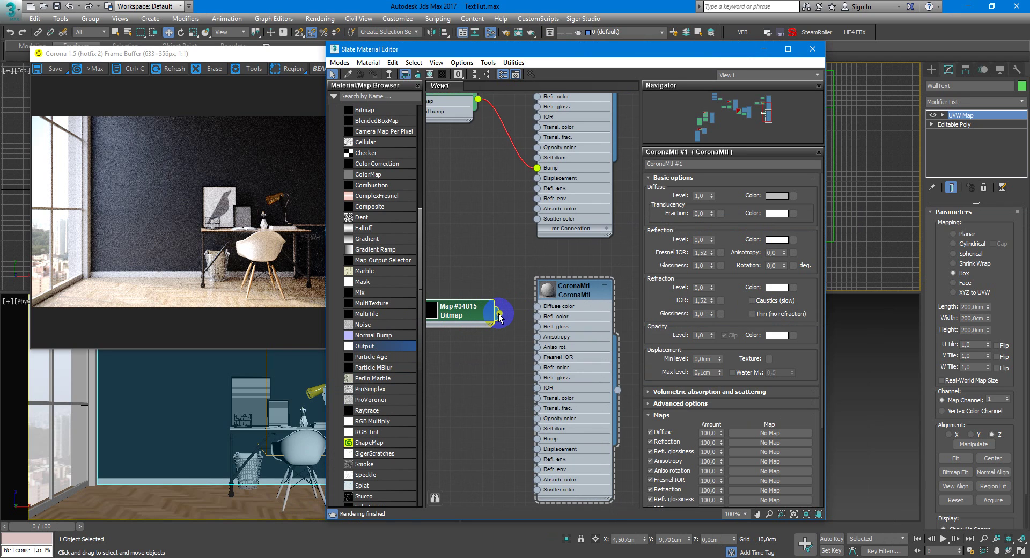
pyautogui.moveTo(506, 318); pyautogui.dragTo(496, 318, button='middle')
pyautogui.moveTo(489, 314); pyautogui.dragTo(526, 305)
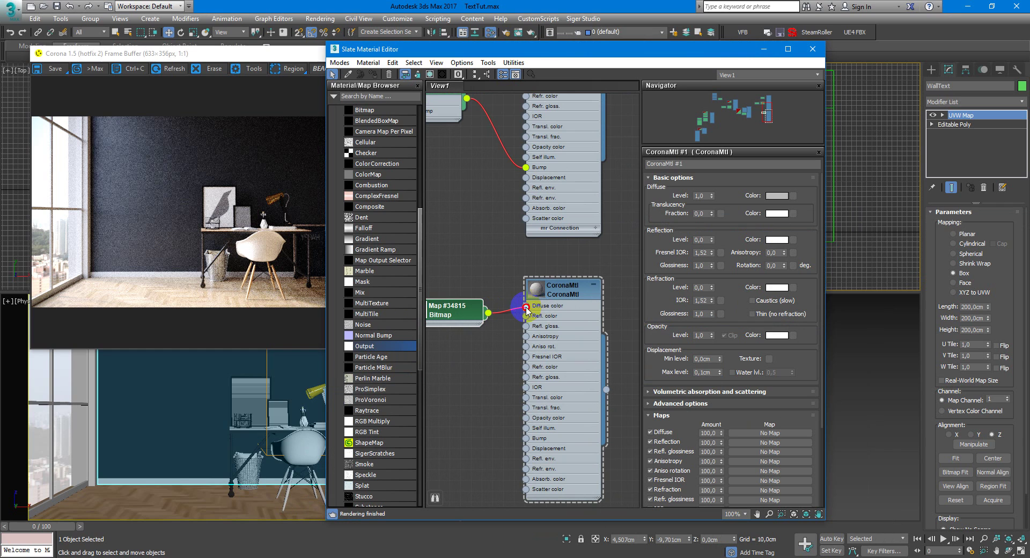
# Enlarge the material's preview sphere and show the text map shaded in the viewport.
pyautogui.click(572, 295)
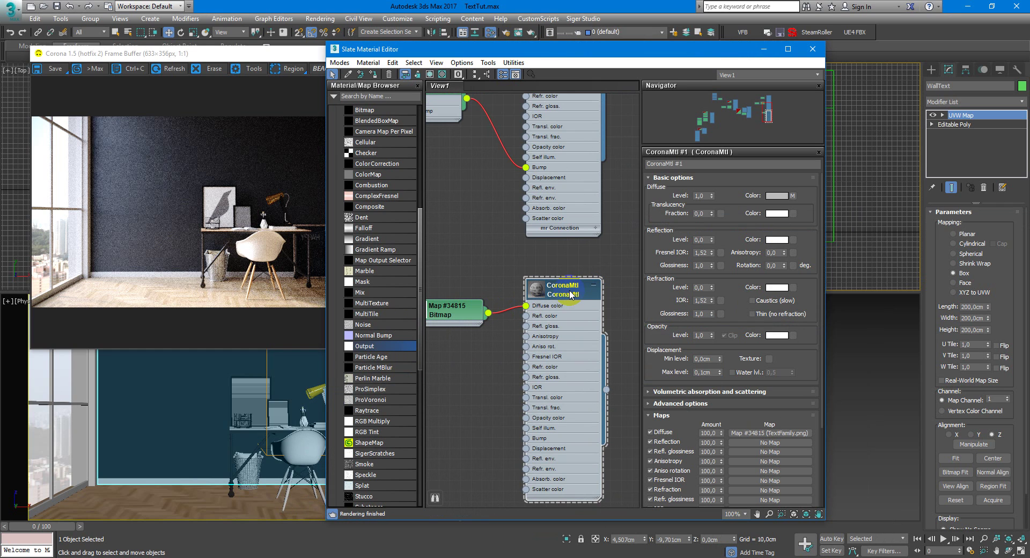
pyautogui.doubleClick(537, 292)
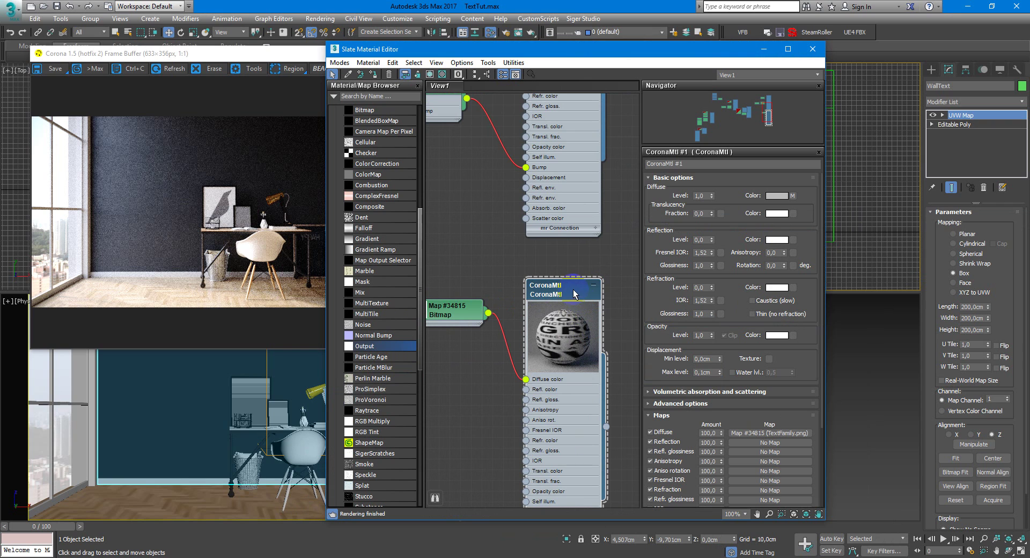
pyautogui.click(447, 310)
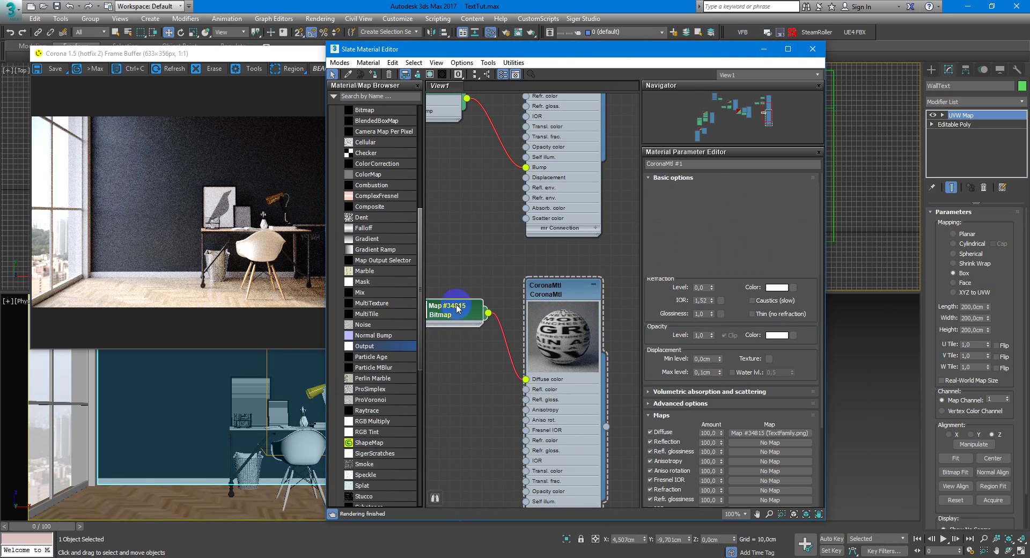
pyautogui.click(430, 75)
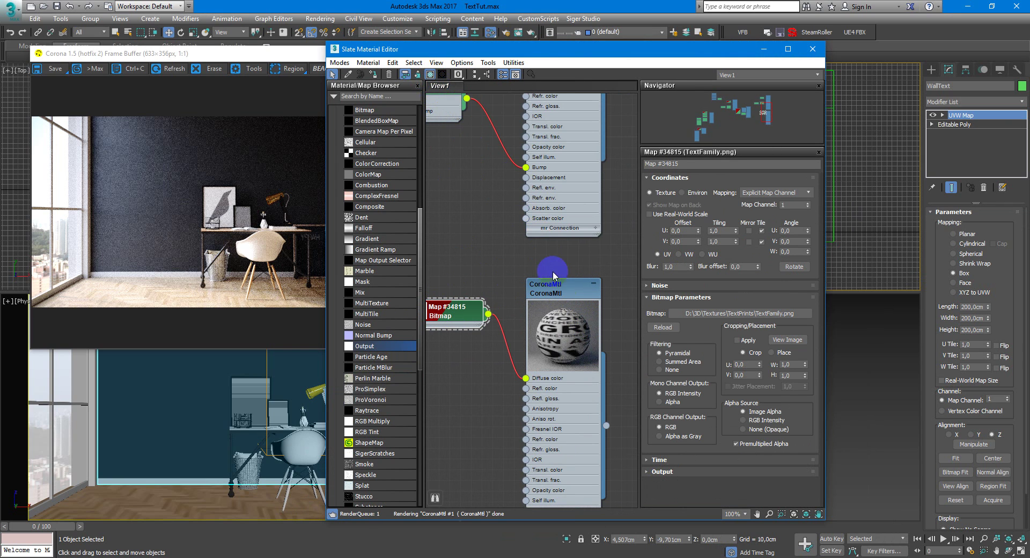
pyautogui.click(566, 296)
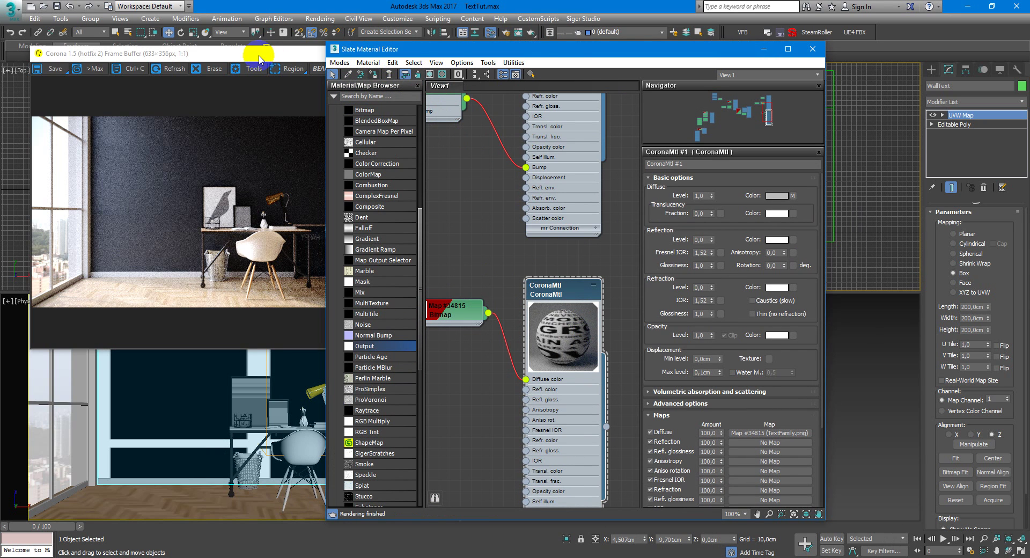
# Rearrange the frame buffer and pan to the wall material's Bitmap node graph.
pyautogui.moveTo(259, 58); pyautogui.dragTo(332, 58)
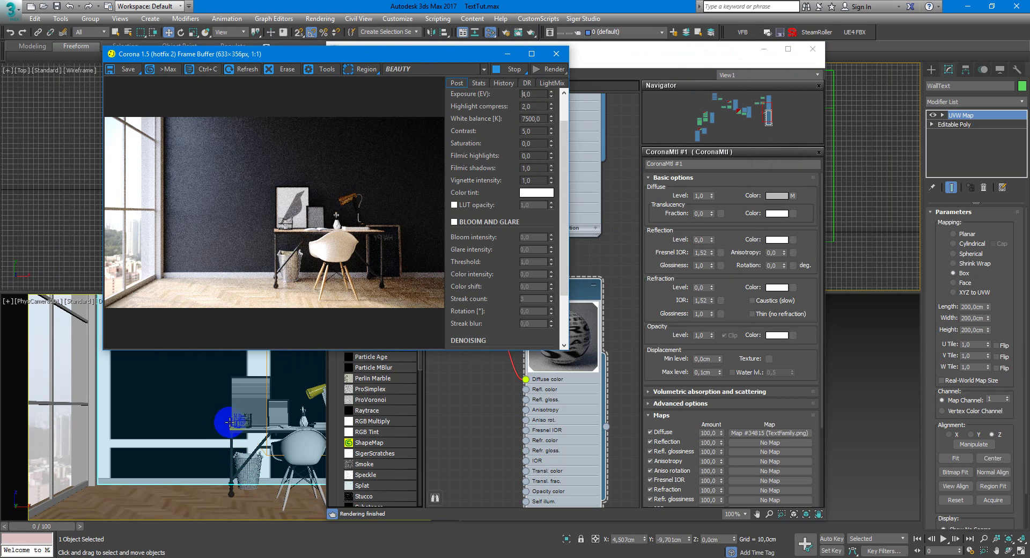
pyautogui.moveTo(443, 54); pyautogui.dragTo(391, 54)
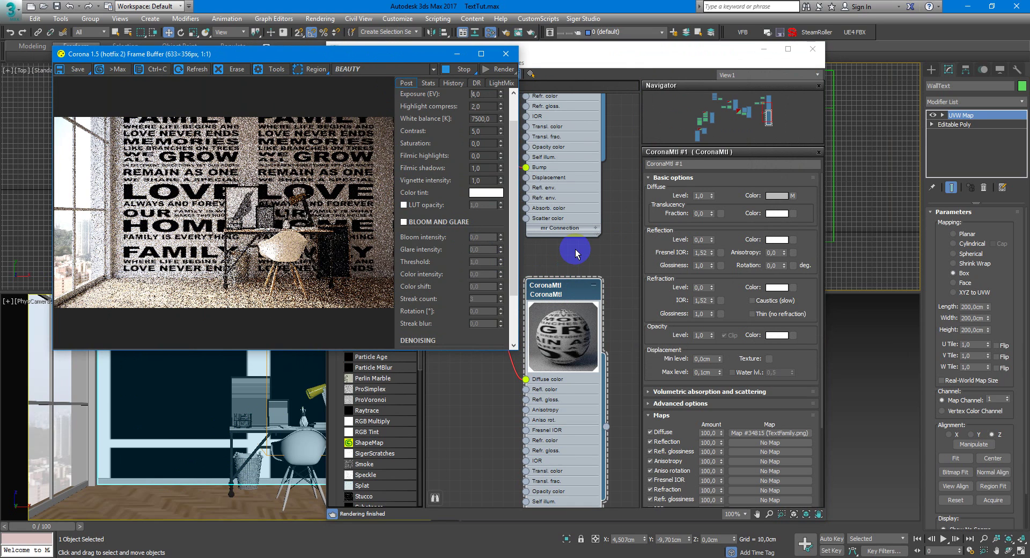
pyautogui.moveTo(577, 254); pyautogui.dragTo(613, 251, button='middle')
# Turn off Tile U and Tile V in the TextFamily.png bitmap's Coordinates.
pyautogui.click(495, 310)
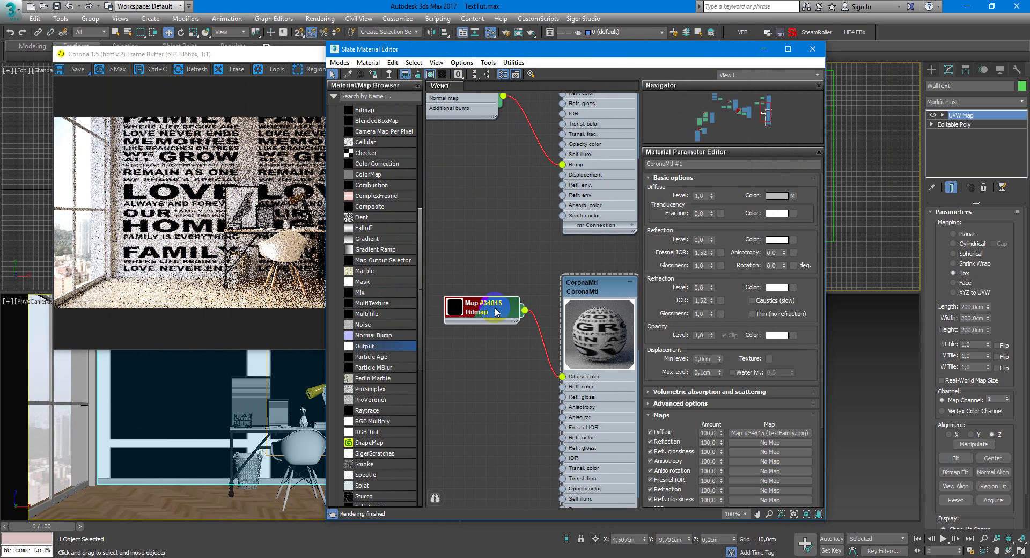
pyautogui.doubleClick(494, 310)
pyautogui.moveTo(574, 49); pyautogui.dragTo(667, 41)
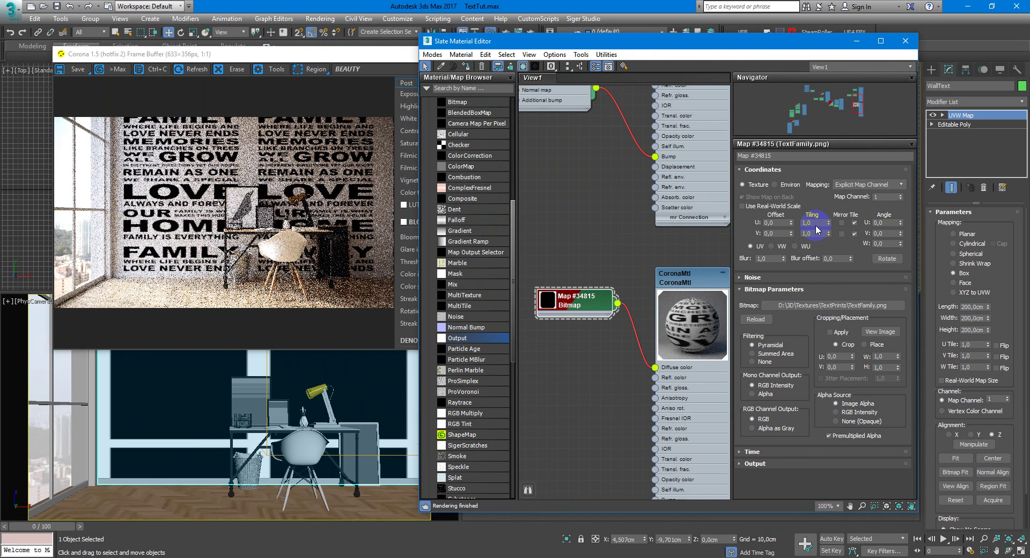
pyautogui.click(855, 223)
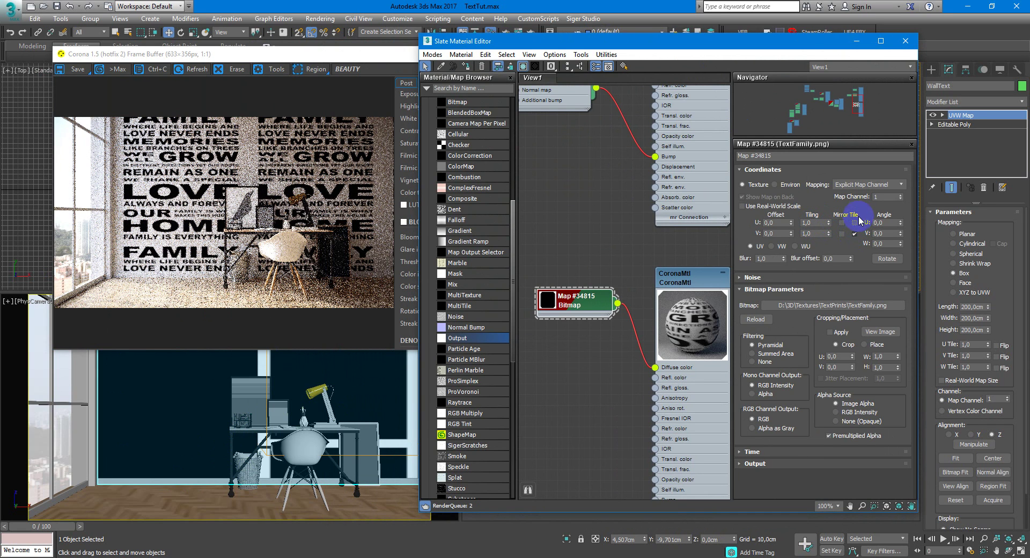
pyautogui.click(855, 233)
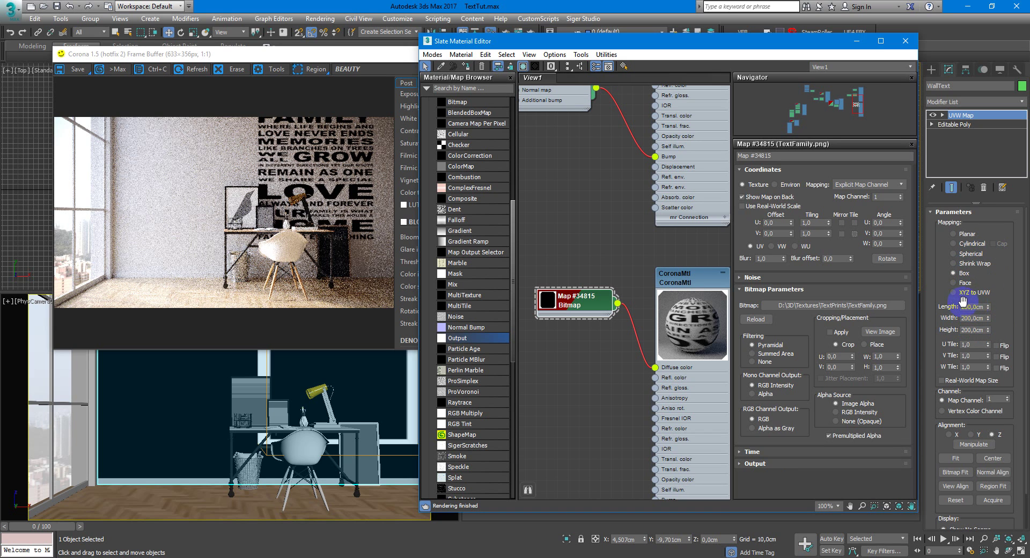
# Add a second UVW Map modifier to WallText from the Modifier List.
pyautogui.moveTo(632, 223); pyautogui.dragTo(631, 293, button='middle')
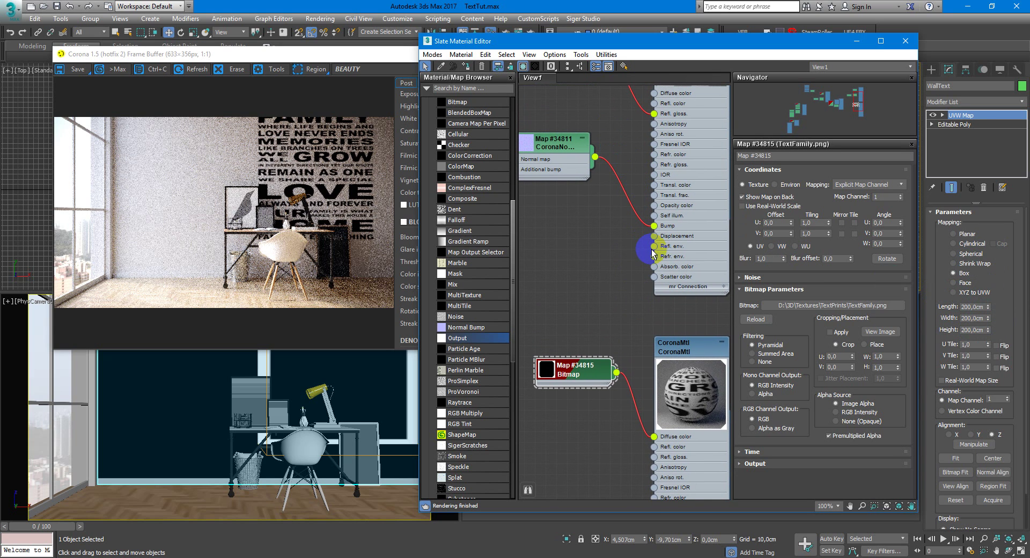
pyautogui.moveTo(648, 281); pyautogui.dragTo(615, 268, button='middle')
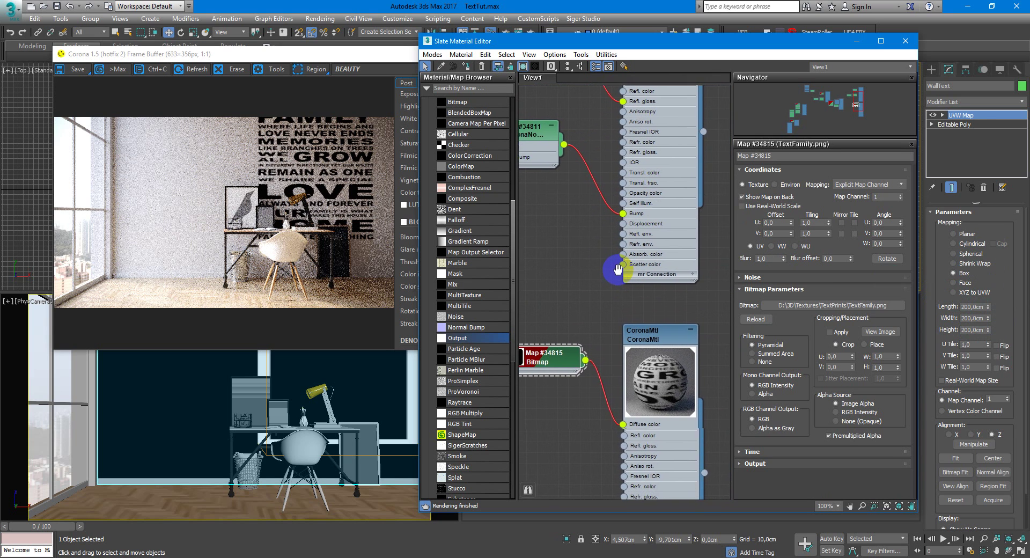
pyautogui.click(1022, 102)
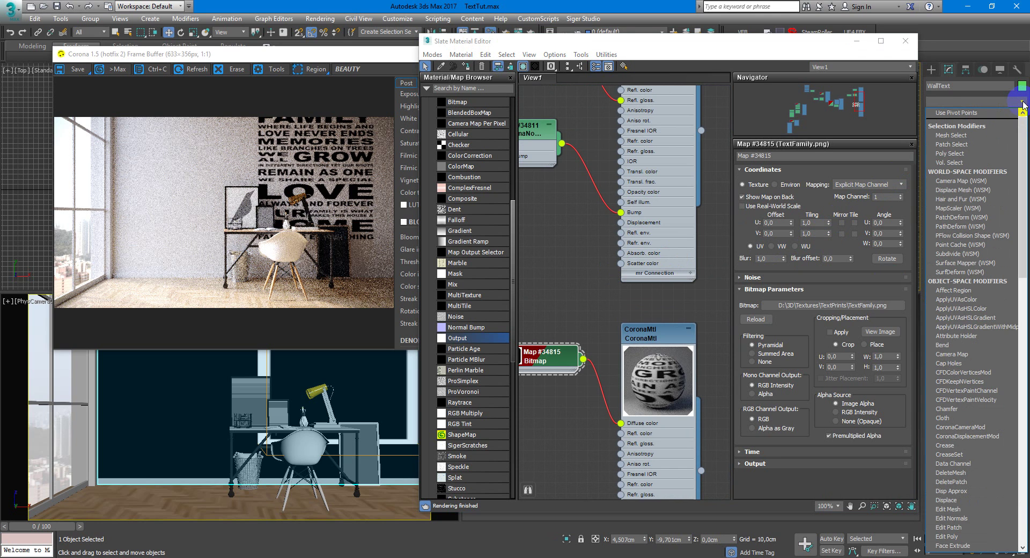
pyautogui.click(1022, 102)
pyautogui.click(1022, 102)
pyautogui.write('uvw')
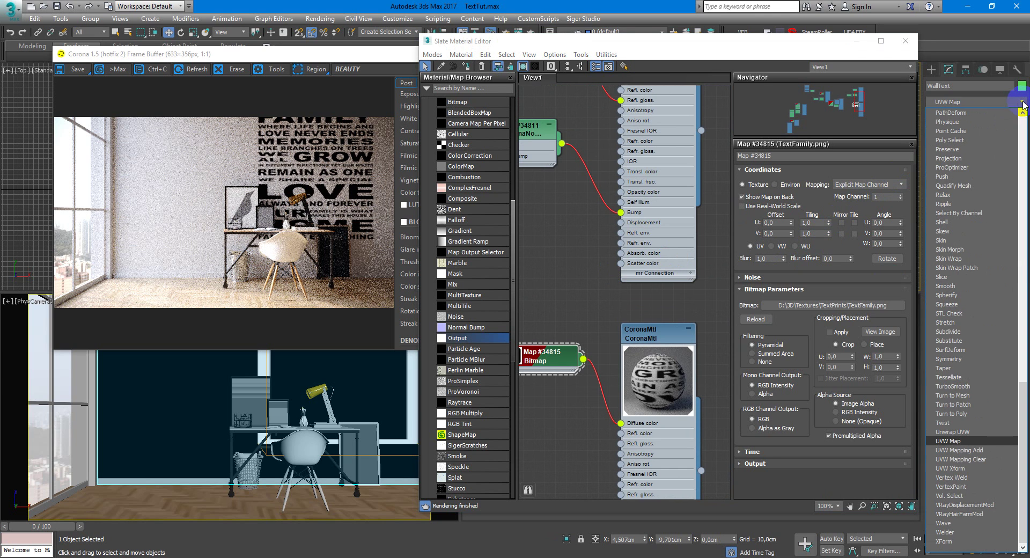
pyautogui.press('Return')
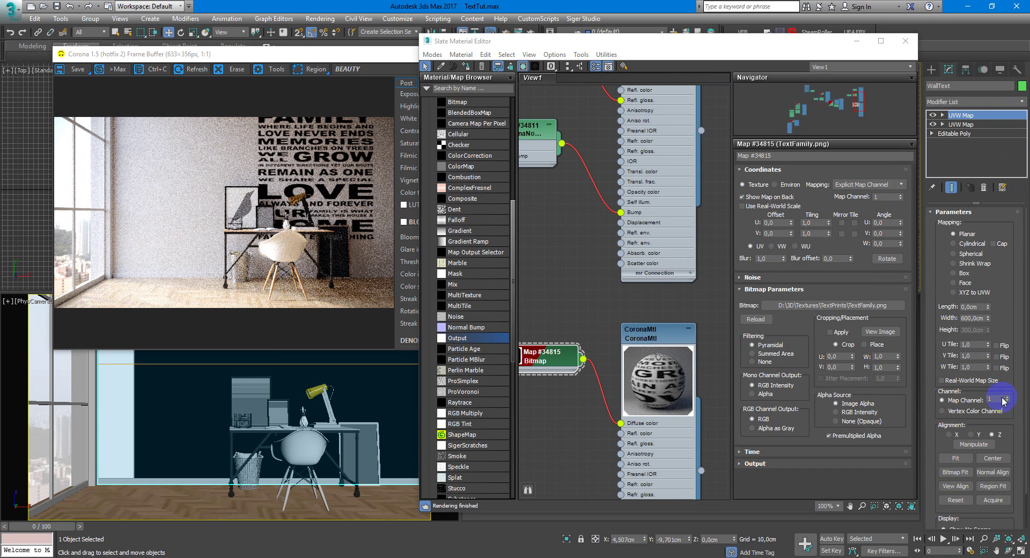
# Set Map Channel 2 on both the new UVW Map and the text bitmap.
pyautogui.doubleClick(996, 399)
pyautogui.write('2')
pyautogui.press('Return')
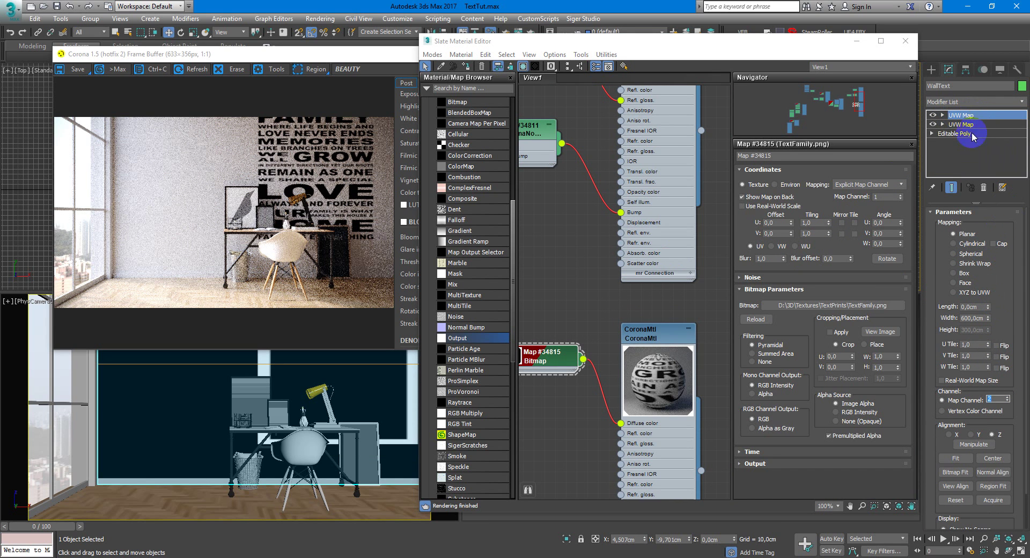
pyautogui.moveTo(574, 409); pyautogui.dragTo(621, 391, button='middle')
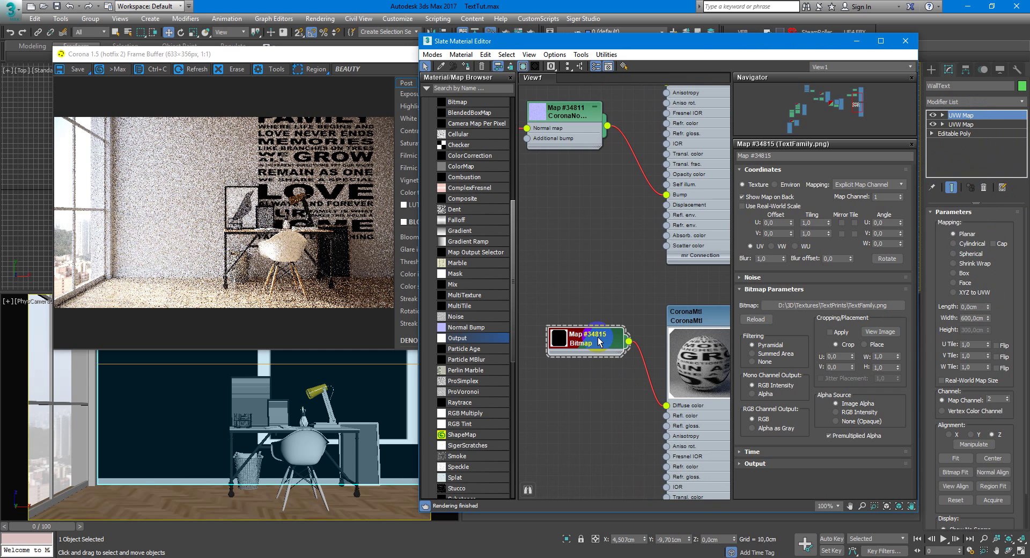
pyautogui.click(901, 198)
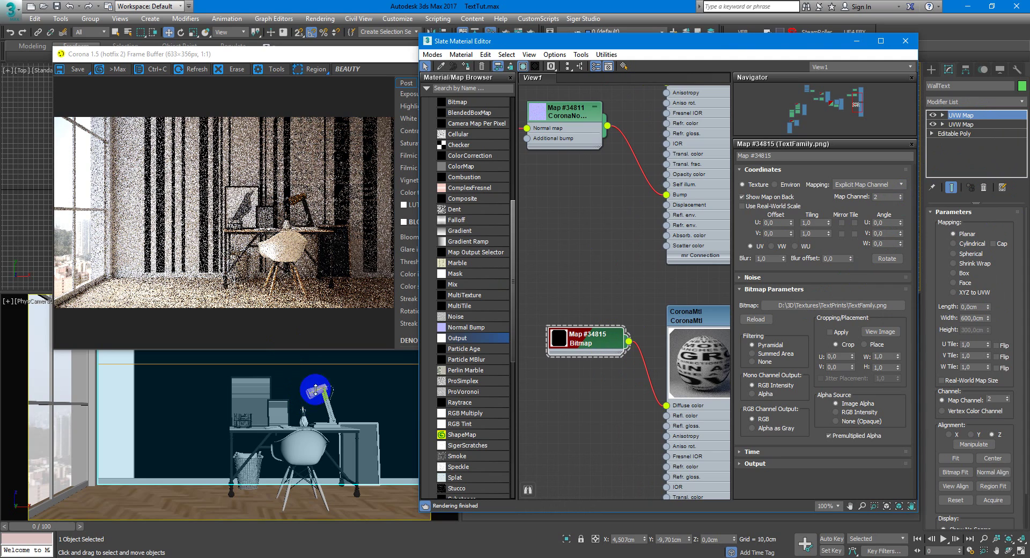
# Switch the UVW Map to Box mapping, 657 cm wide by 1425 cm high.
pyautogui.click(964, 274)
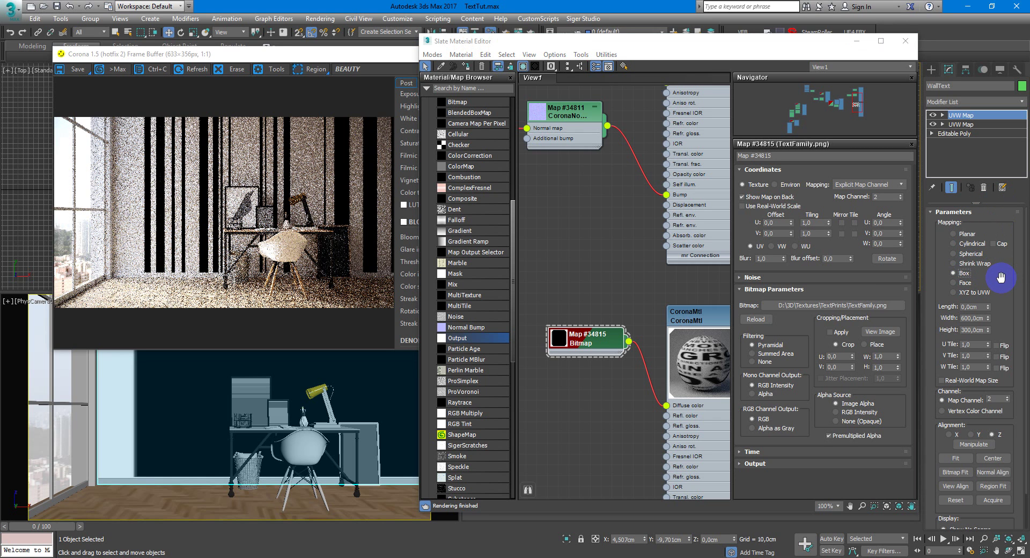
pyautogui.click(967, 304)
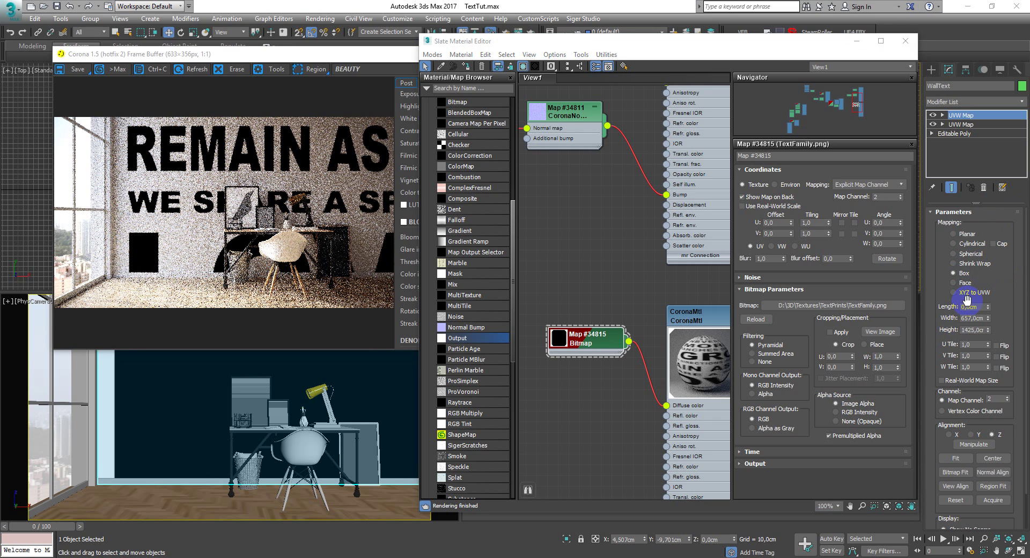
pyautogui.click(976, 329)
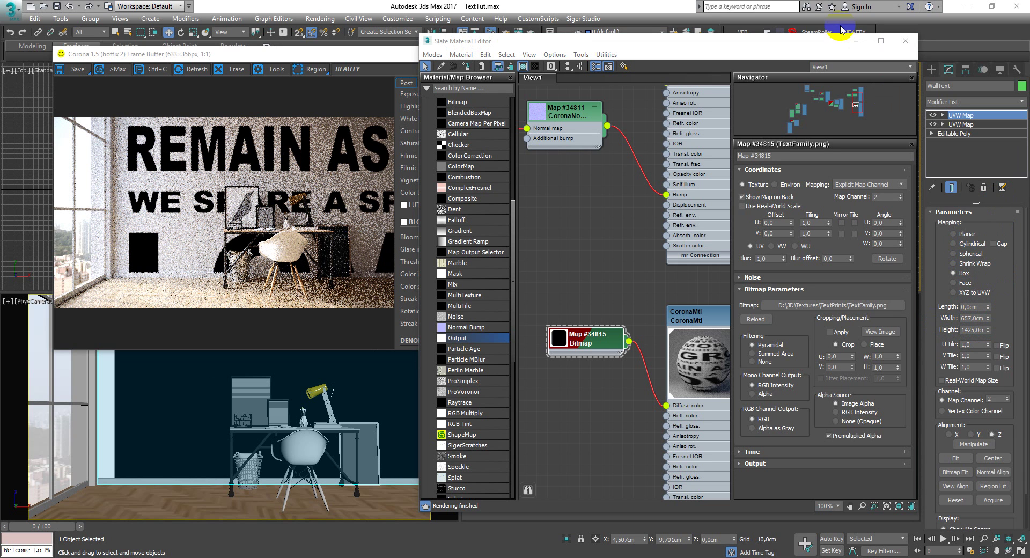
# Hide the material editor, select the newest UVW Map, and scale WallText up then back down.
pyautogui.moveTo(821, 41); pyautogui.dragTo(720, 45)
pyautogui.click(760, 45)
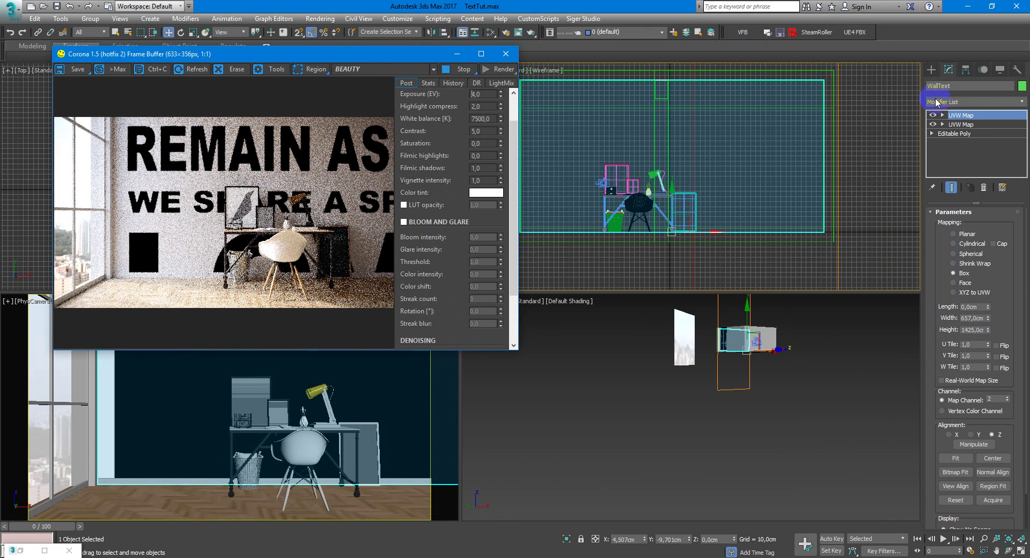
pyautogui.click(960, 116)
pyautogui.click(740, 338)
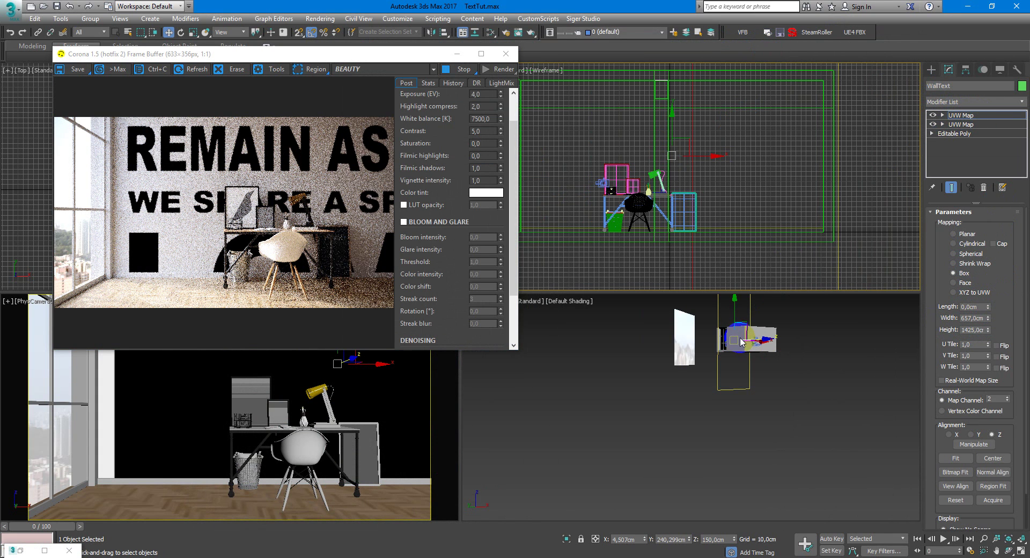
pyautogui.scroll(5, 736, 341)
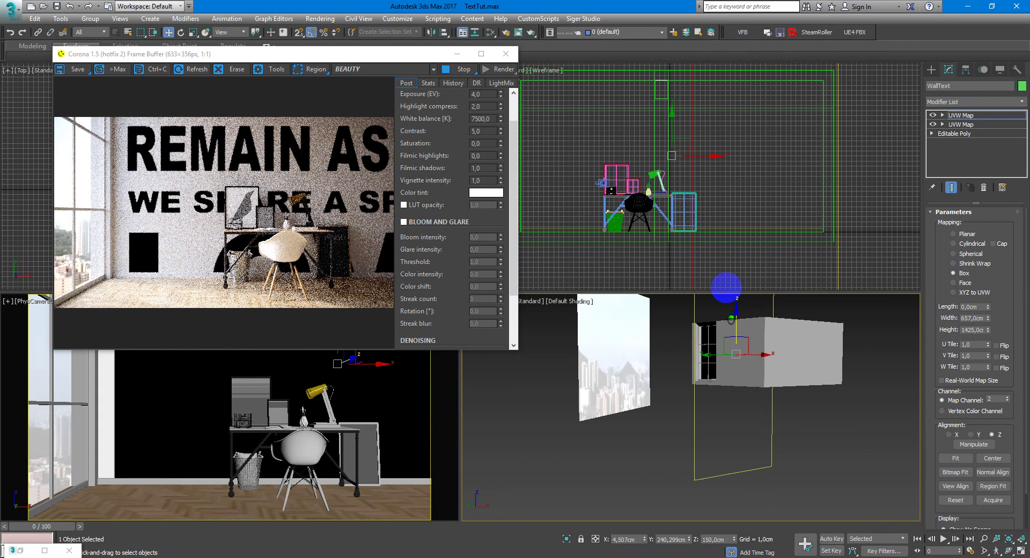
pyautogui.press('r')
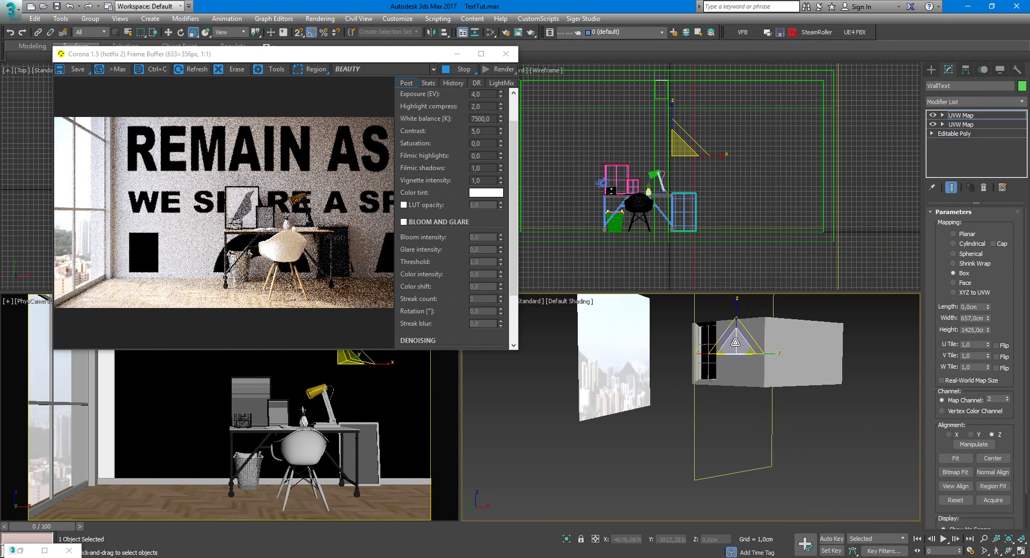
pyautogui.moveTo(735, 341); pyautogui.dragTo(773, 513)
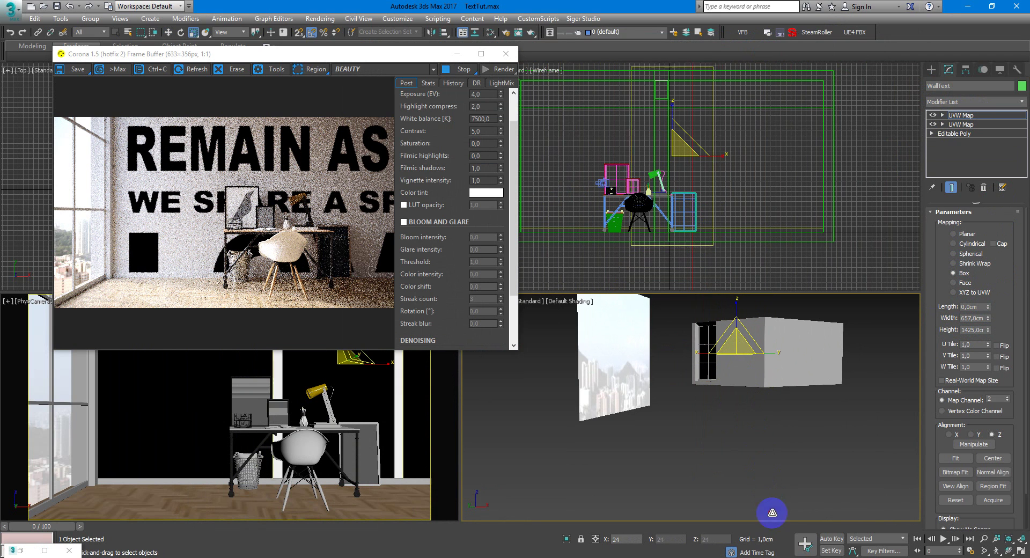
pyautogui.moveTo(772, 512); pyautogui.dragTo(777, 47)
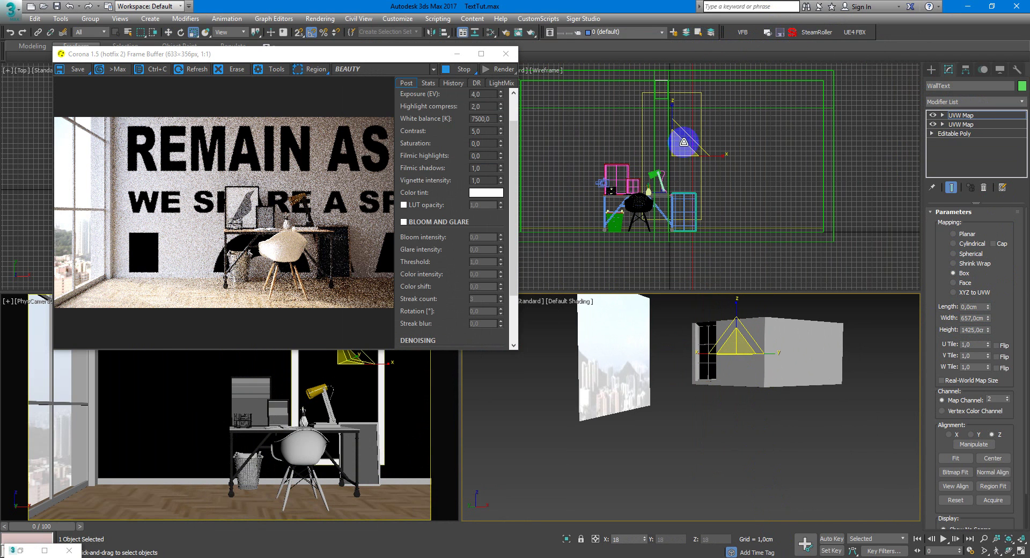
# Move WallText left in the top view, undo it, and orbit Perspective toward the window.
pyautogui.middleClick(742, 131)
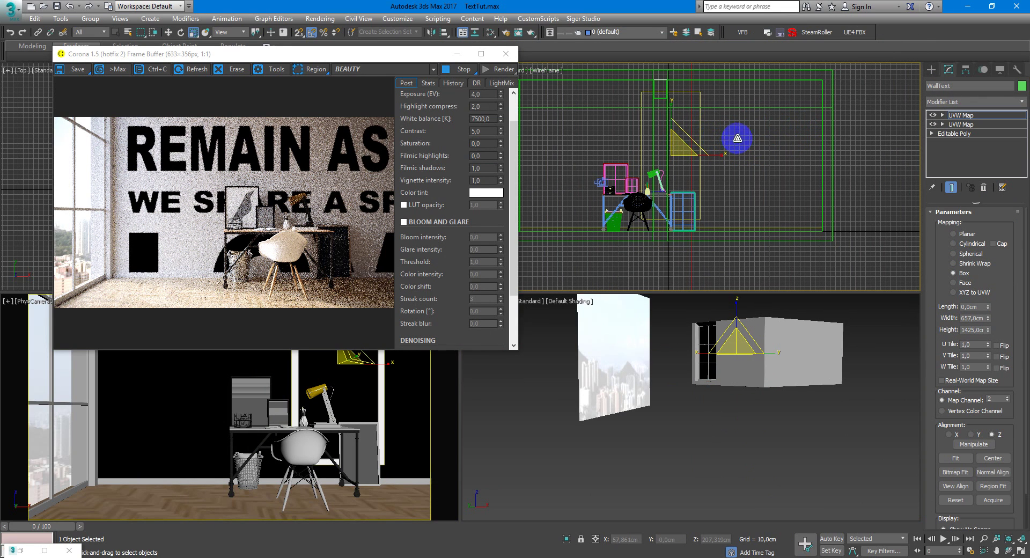
pyautogui.scroll(-1, 751, 141)
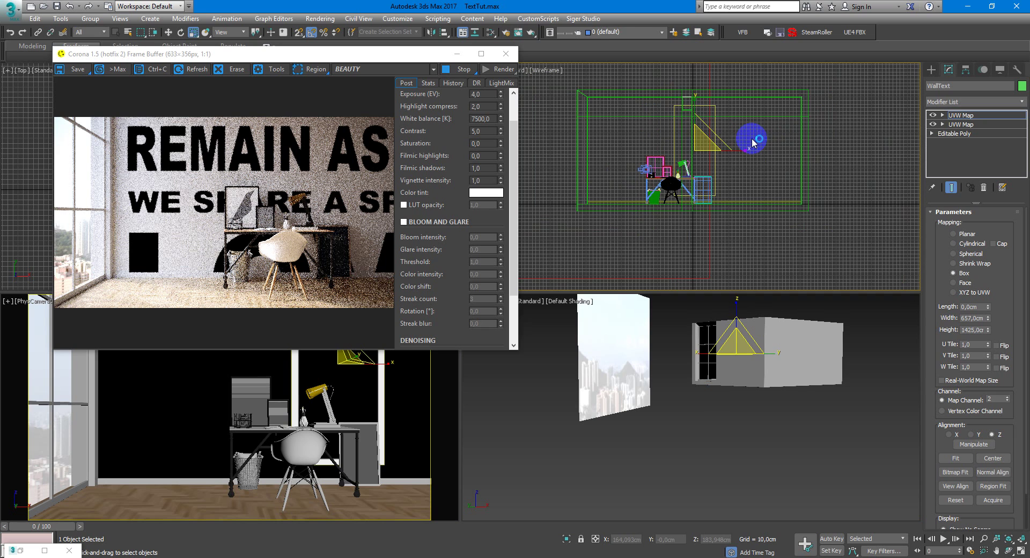
pyautogui.scroll(-2, 751, 142)
pyautogui.press('w')
pyautogui.moveTo(775, 152); pyautogui.dragTo(697, 151)
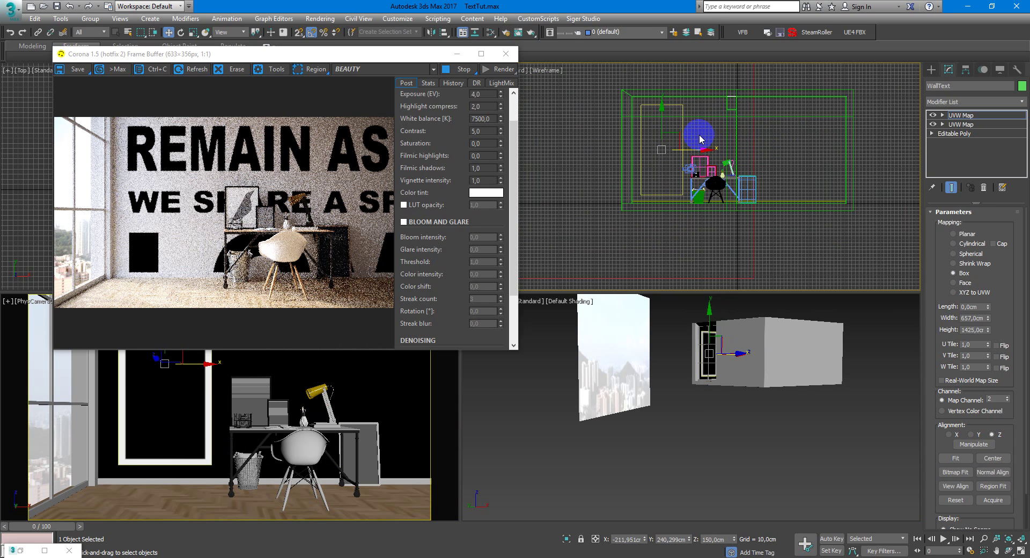
pyautogui.hotkey('ctrl', 'z')
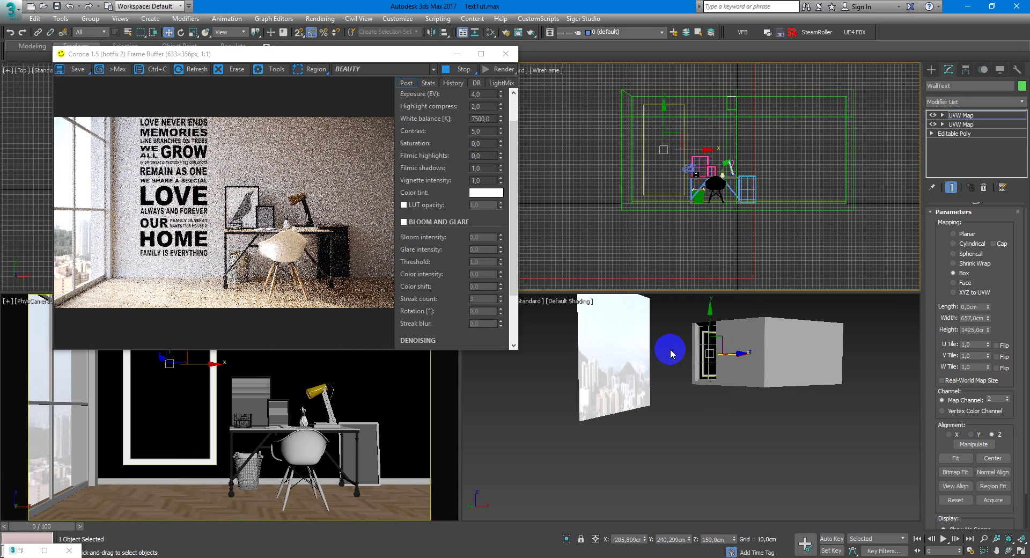
pyautogui.keyDown('alt'); pyautogui.moveTo(703, 349); pyautogui.dragTo(705, 343, button='middle'); pyautogui.keyUp('alt')
pyautogui.scroll(3, 704, 338)
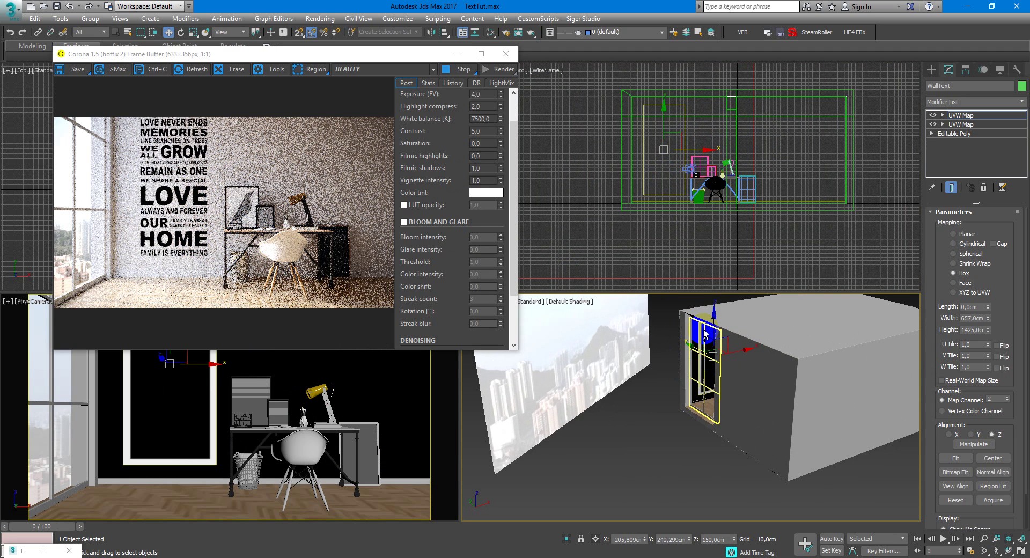
# Reopen the Slate Material Editor and add a CoronaLayeredMtl node.
pyautogui.press('m')
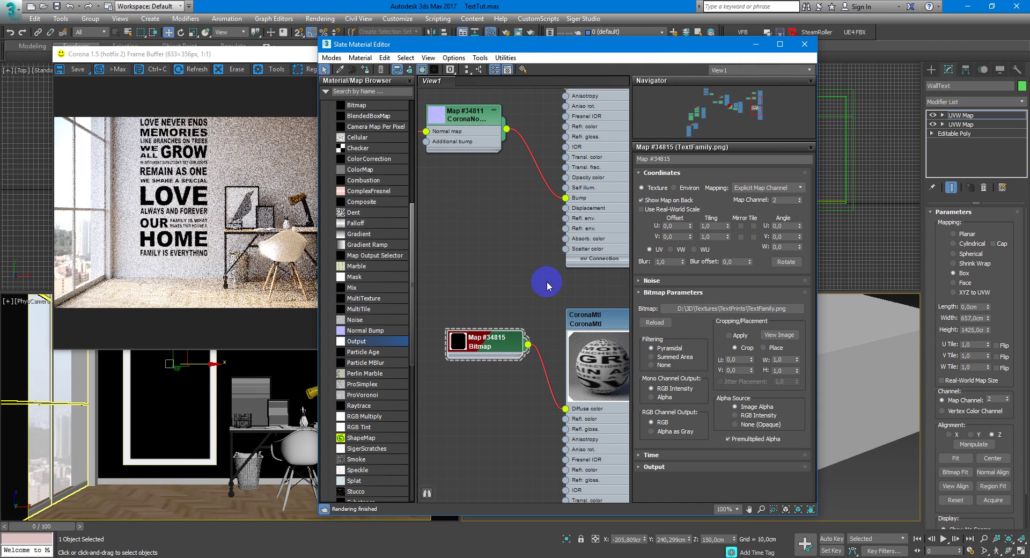
pyautogui.scroll(-5, 563, 282)
pyautogui.moveTo(564, 281); pyautogui.dragTo(490, 297, button='middle')
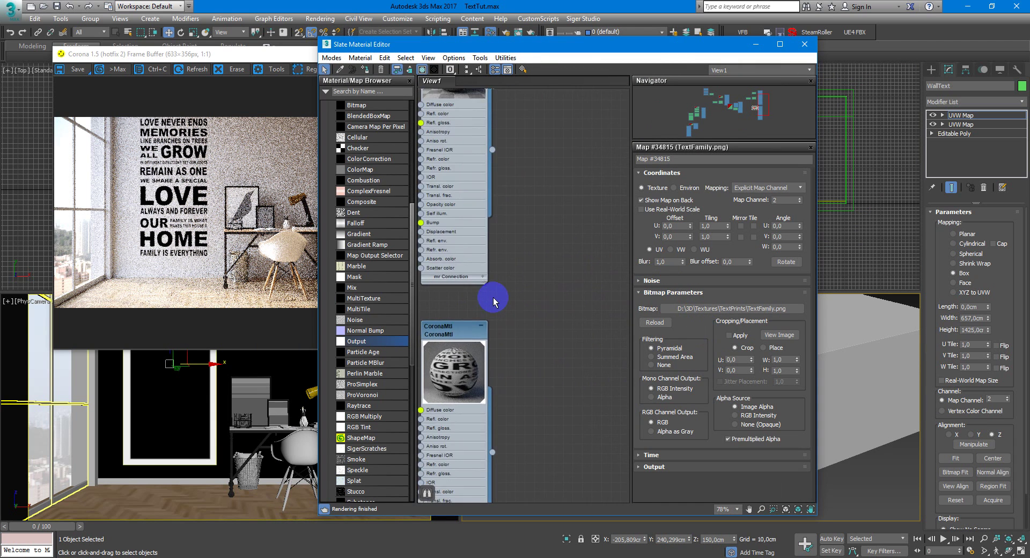
pyautogui.rightClick(571, 235)
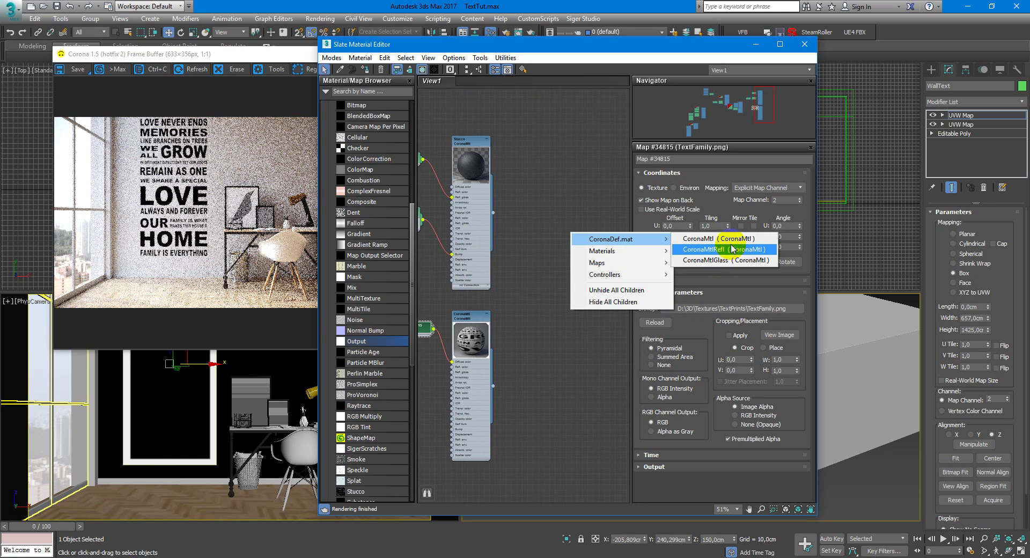
pyautogui.moveTo(619, 250)
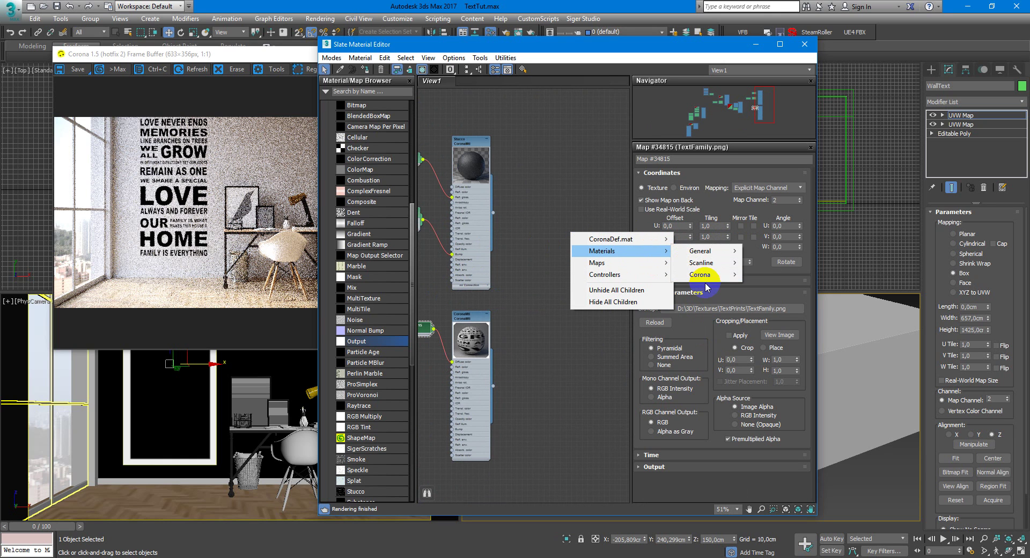
pyautogui.click(762, 269)
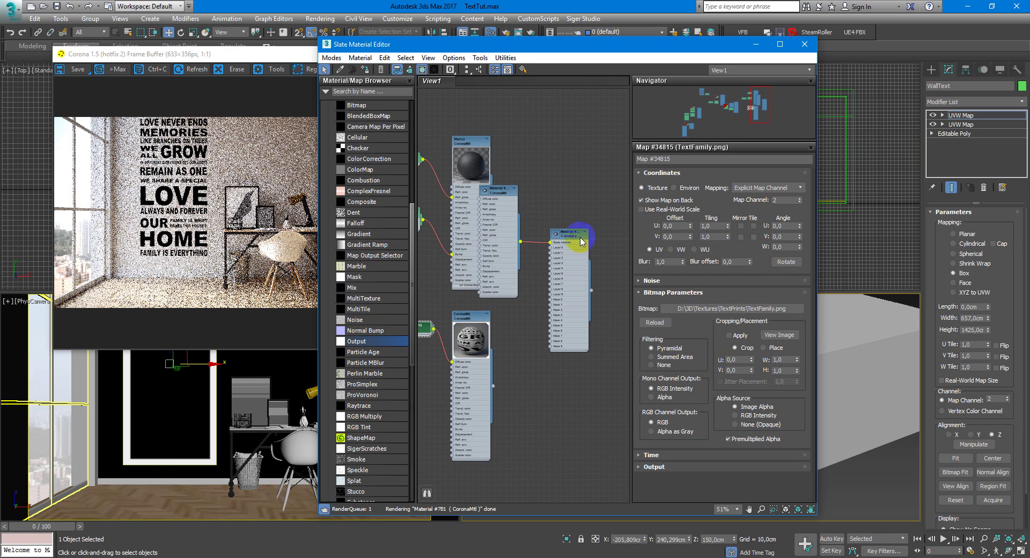
pyautogui.moveTo(610, 235); pyautogui.dragTo(621, 237)
# Wire a CoronaMtl into Layer 0 and Stucco into Base mtl, then open the layered material.
pyautogui.moveTo(544, 188); pyautogui.dragTo(552, 279)
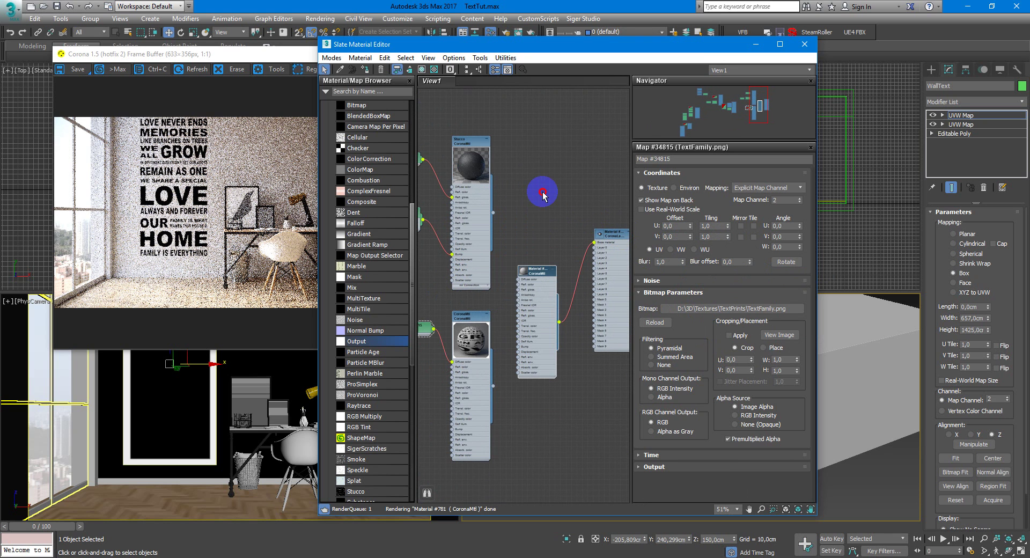
pyautogui.scroll(2, 570, 272)
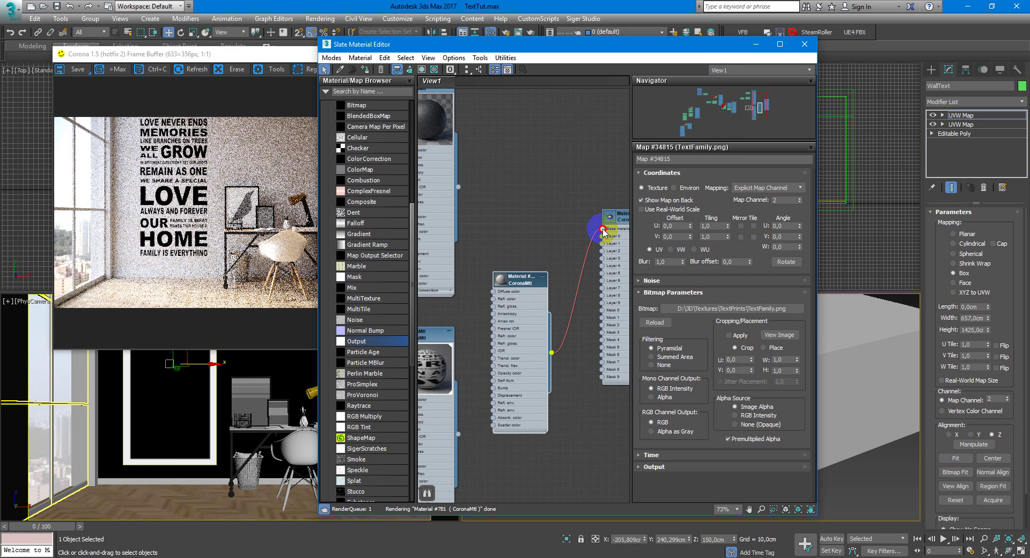
pyautogui.moveTo(603, 230); pyautogui.dragTo(603, 246)
pyautogui.moveTo(547, 240); pyautogui.dragTo(548, 249, button='middle')
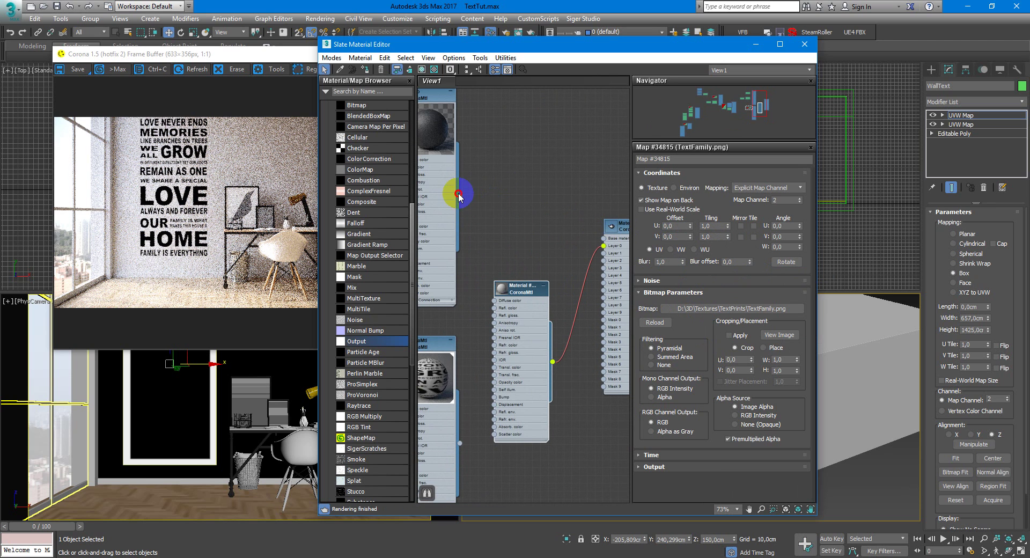
pyautogui.moveTo(459, 195); pyautogui.dragTo(603, 238)
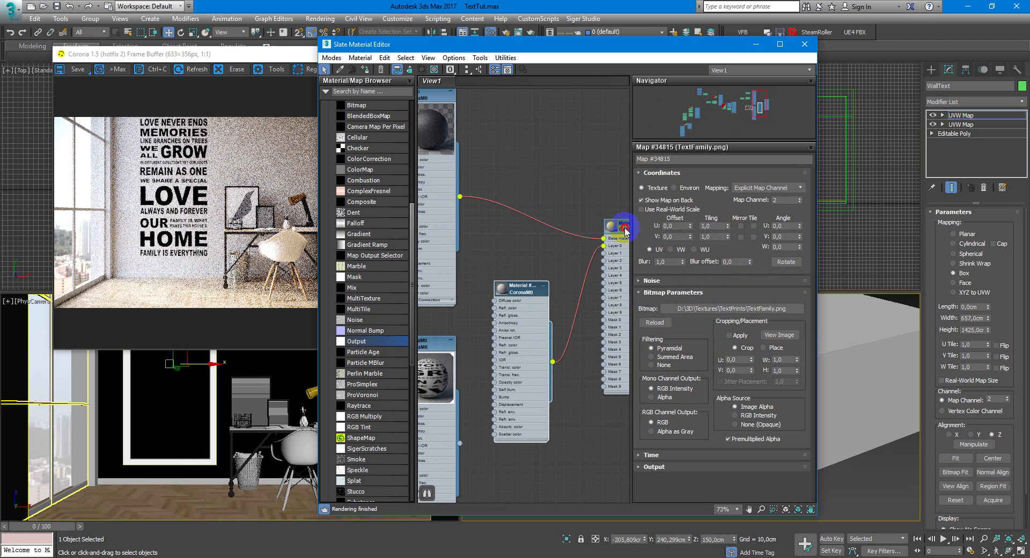
pyautogui.doubleClick(625, 231)
# Assign Corona Layered Material #782 to the wall panel and open CoronaMtl #781's parameters.
pyautogui.click(352, 91)
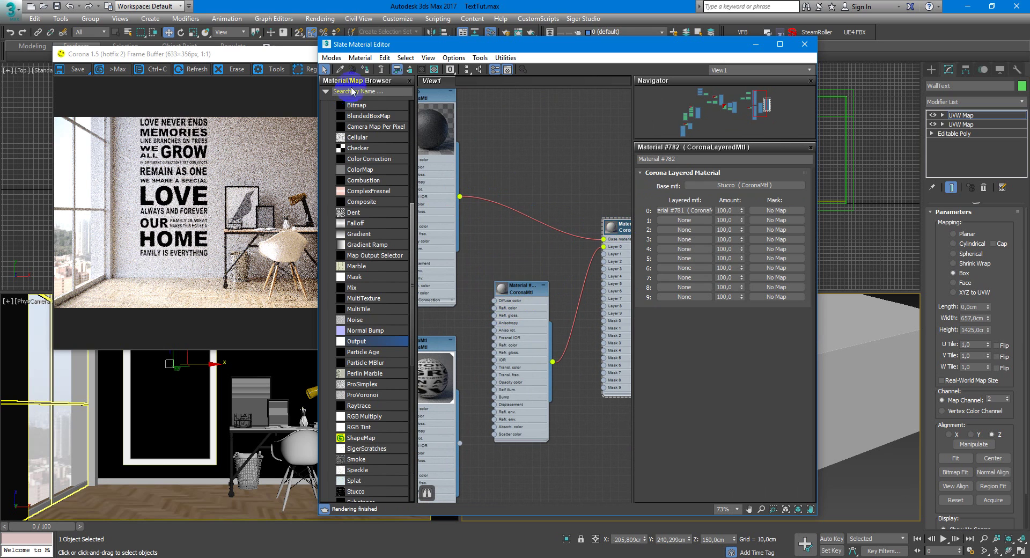
pyautogui.click(366, 70)
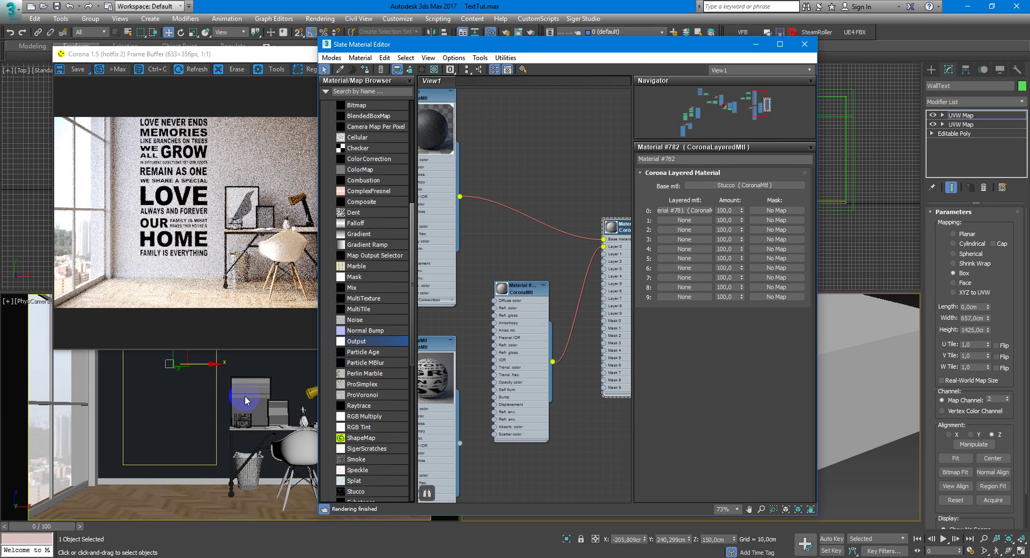
pyautogui.click(640, 233)
pyautogui.click(191, 409)
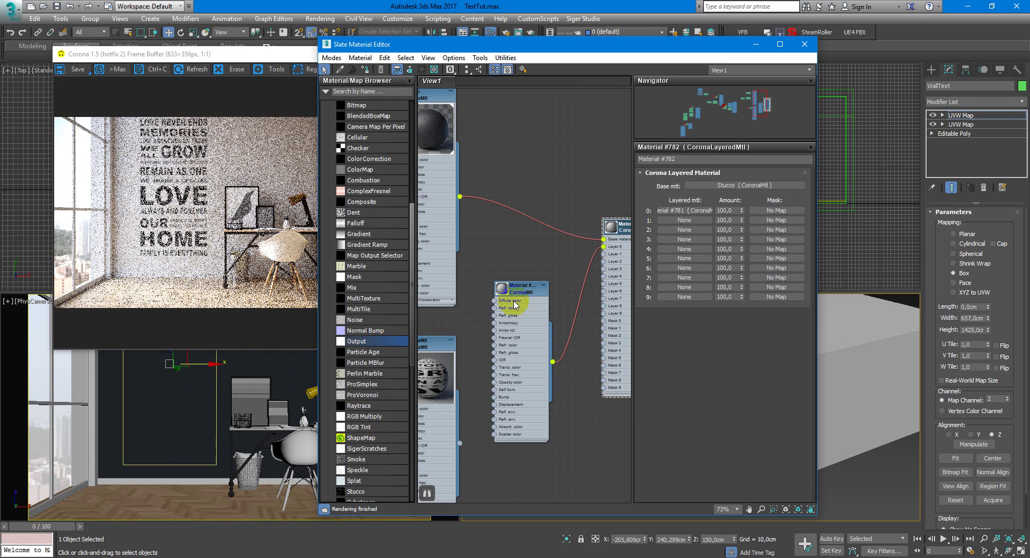
pyautogui.click(586, 253)
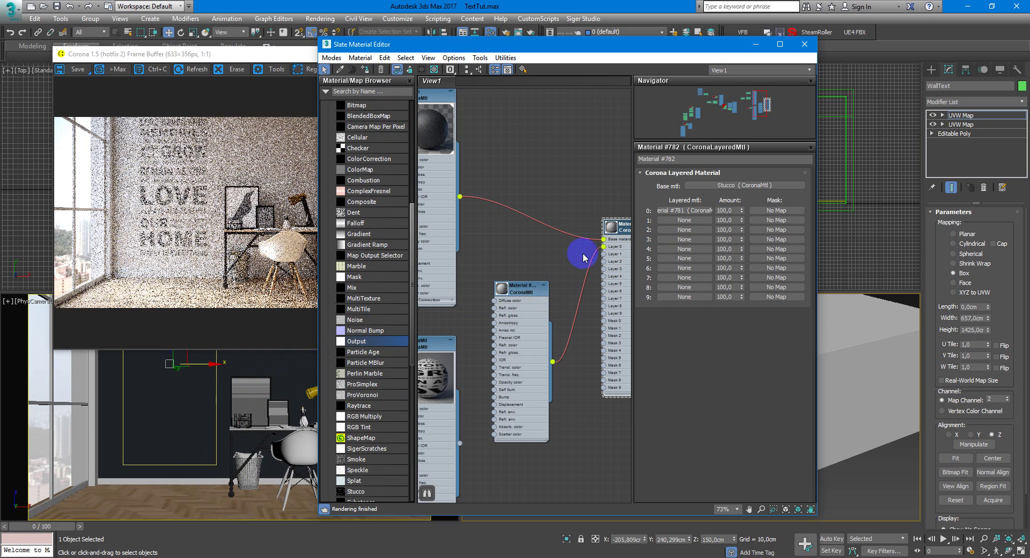
pyautogui.click(504, 312)
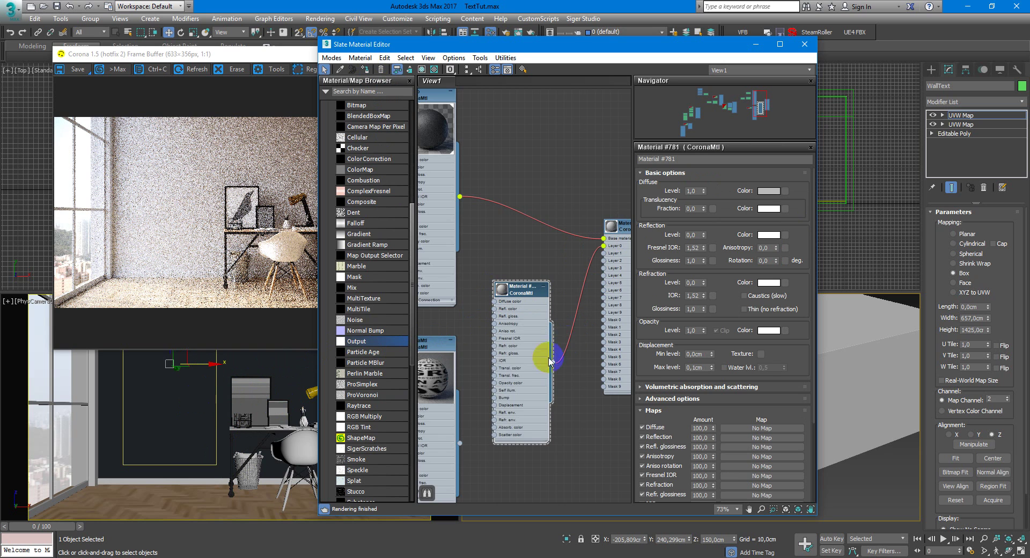
# Connect the TextFamily.png bitmap to the layered material's layer 0 Mask.
pyautogui.scroll(-3, 550, 361)
pyautogui.moveTo(445, 265)
pyautogui.mouseDown(button='middle')
pyautogui.moveTo(472, 311)
pyautogui.moveTo(457, 340)
pyautogui.mouseUp(button='middle')
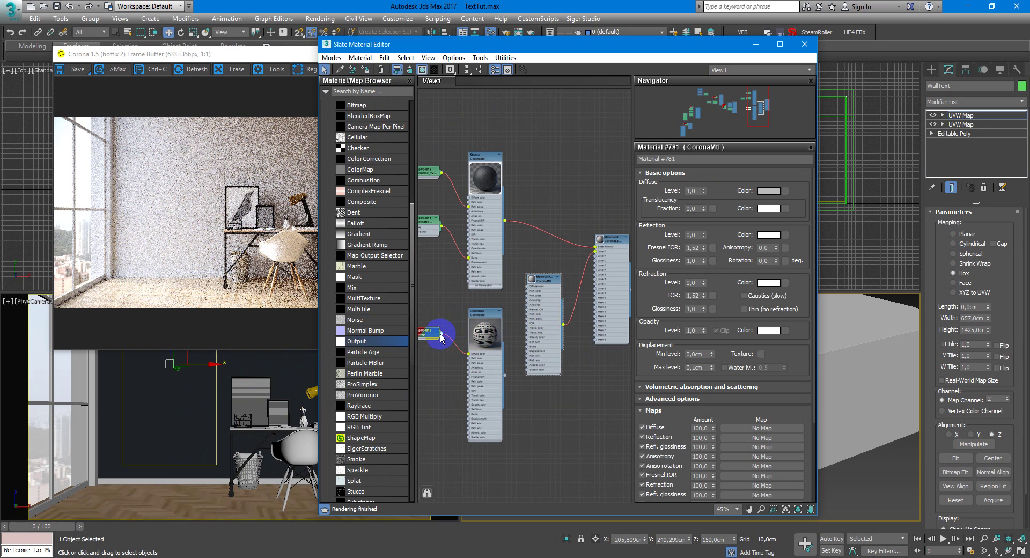
pyautogui.moveTo(441, 333)
pyautogui.mouseDown()
pyautogui.moveTo(602, 309)
pyautogui.moveTo(597, 297)
pyautogui.mouseUp()
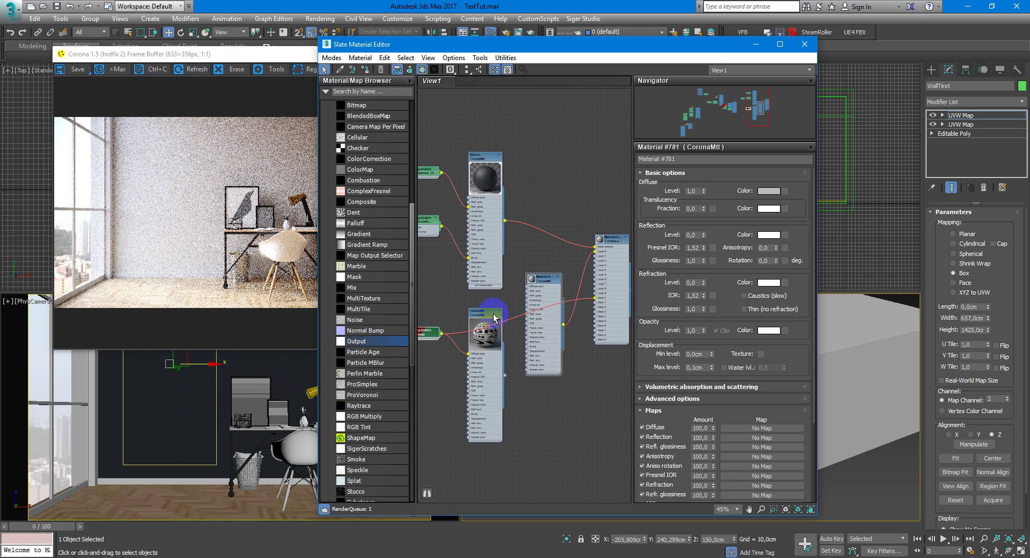
# Delete the leftover lower CoronaMtl node and move the bitmap nearer the layered material.
pyautogui.click(470, 311)
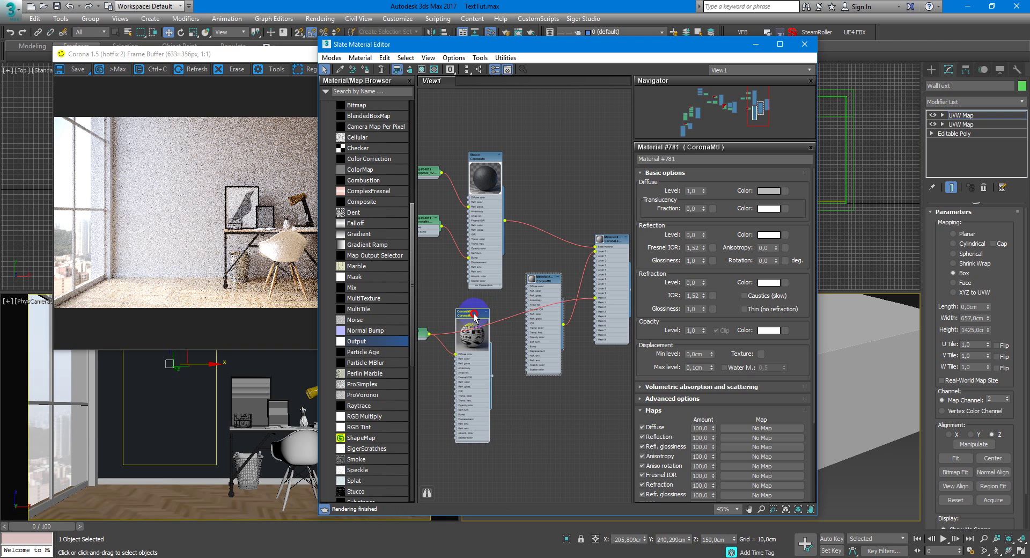
pyautogui.moveTo(489, 318); pyautogui.dragTo(474, 324)
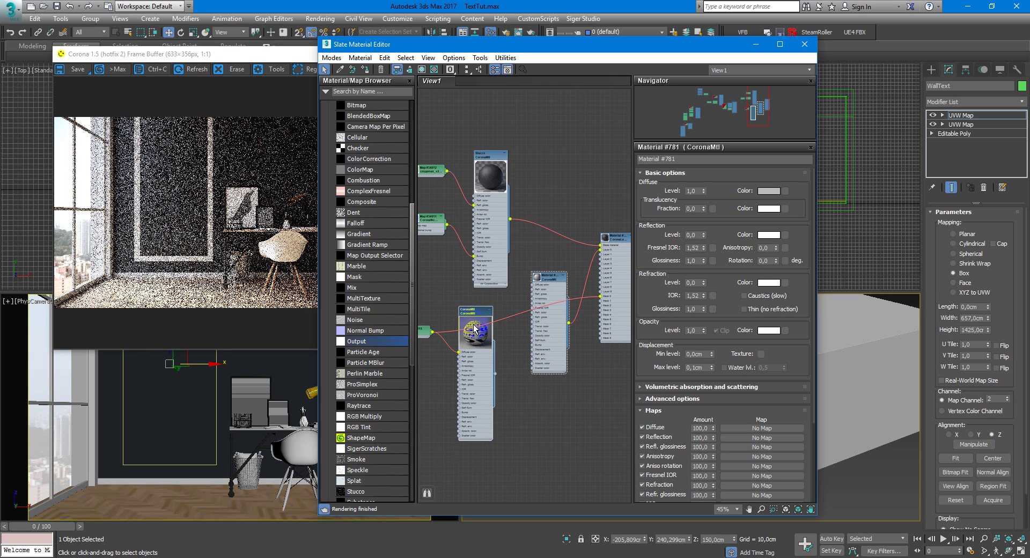
pyautogui.press('Delete')
pyautogui.moveTo(427, 332); pyautogui.dragTo(495, 320)
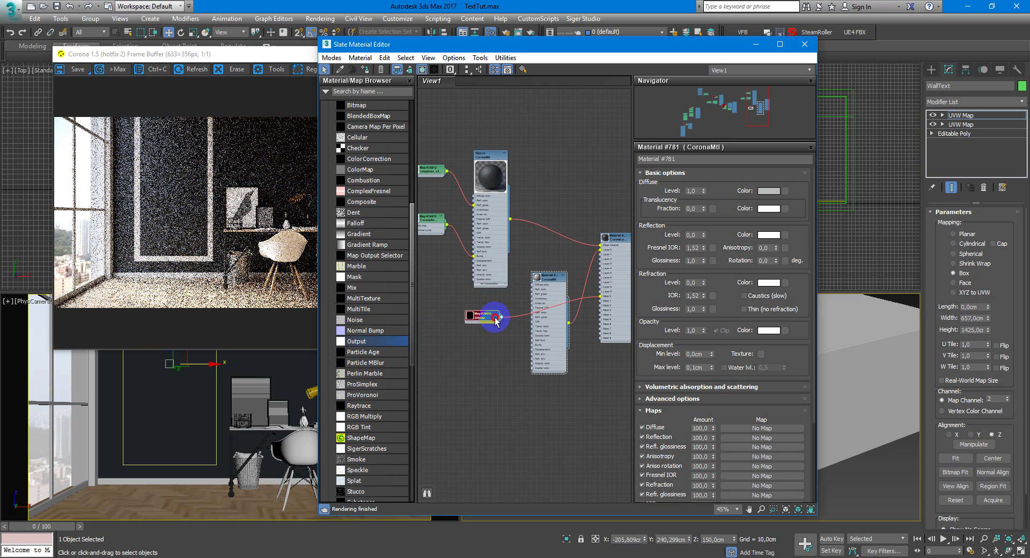
# Set the TextFamily.png bitmap's Mono Channel Output to Alpha so the text renders white.
pyautogui.doubleClick(481, 321)
pyautogui.scroll(2, 482, 321)
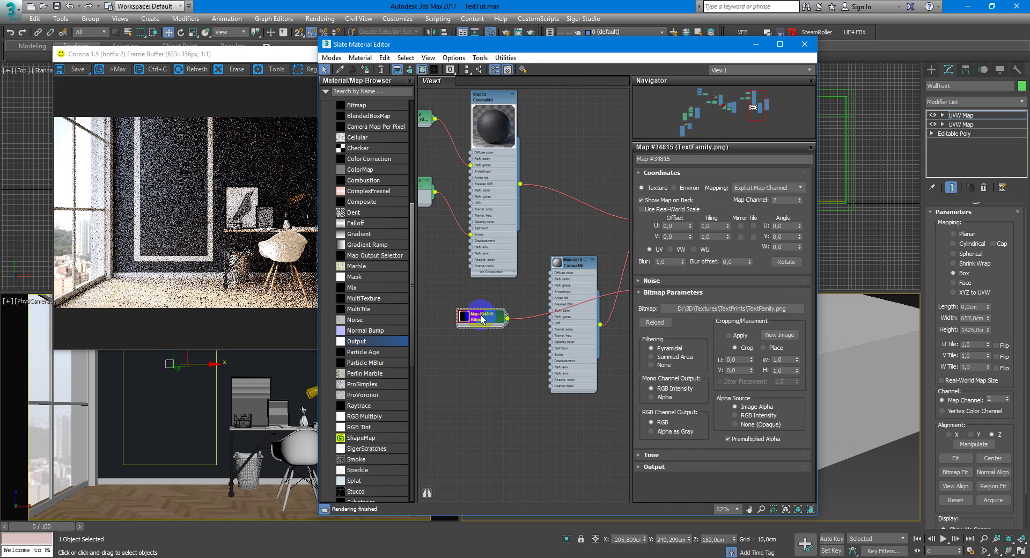
pyautogui.scroll(1, 516, 316)
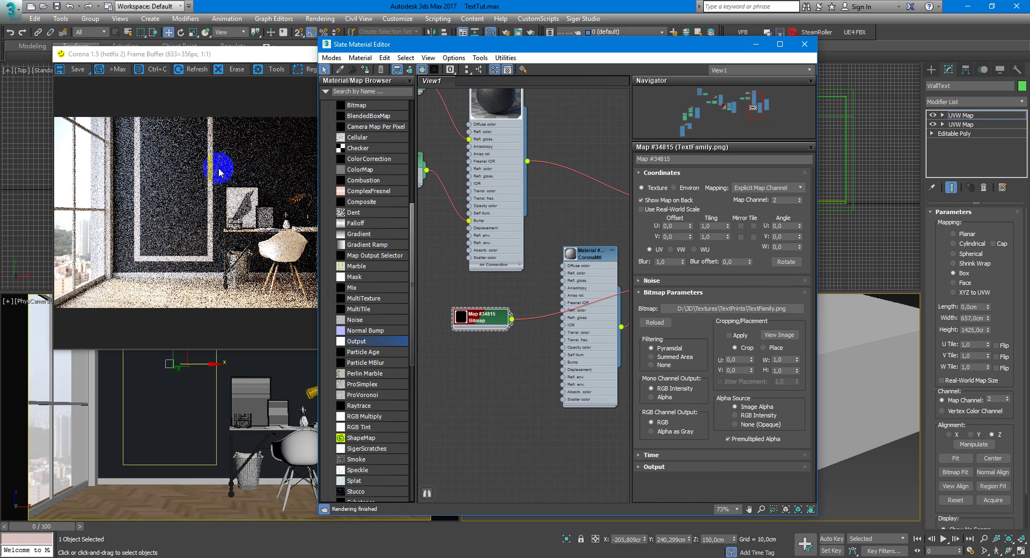
pyautogui.doubleClick(472, 318)
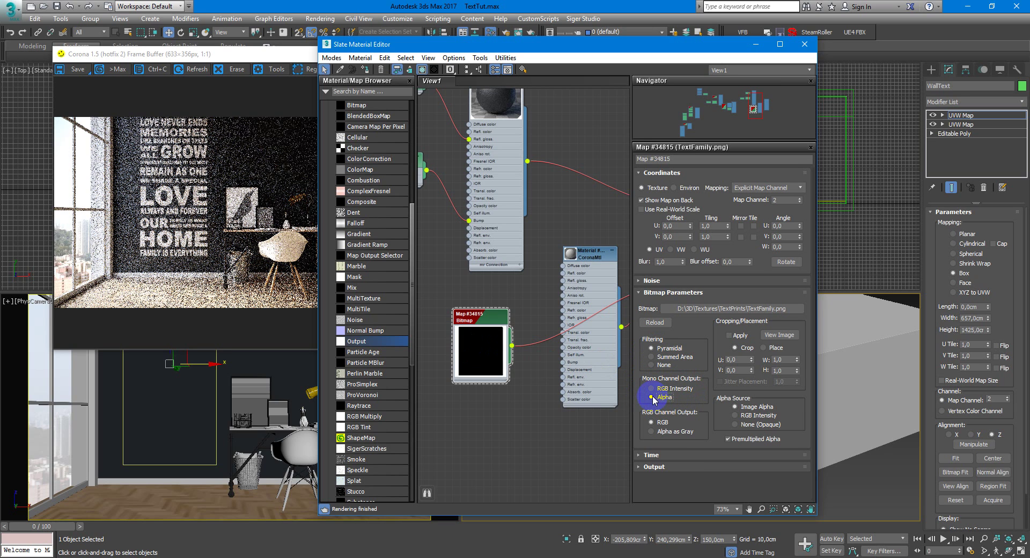
pyautogui.click(654, 398)
pyautogui.scroll(-1, 466, 315)
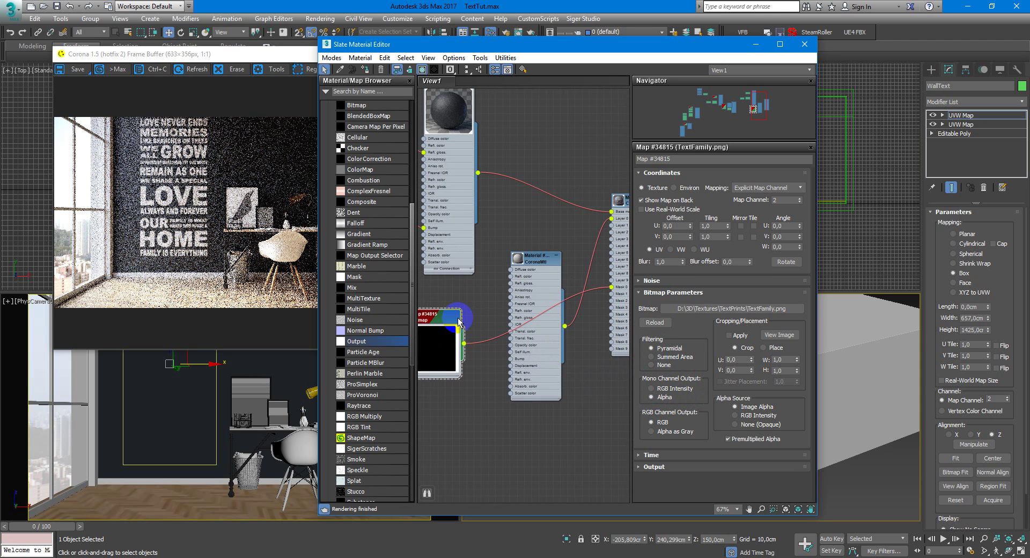
pyautogui.scroll(-1, 459, 321)
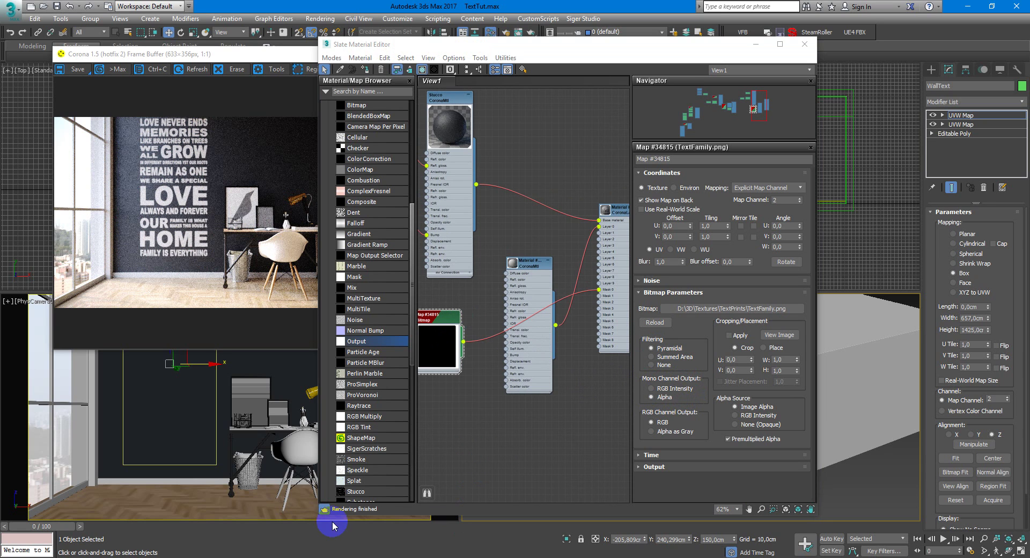
# Move the TextFamily bitmap node below the CoronaMtl node in Slate.
pyautogui.moveTo(463, 341); pyautogui.dragTo(479, 423)
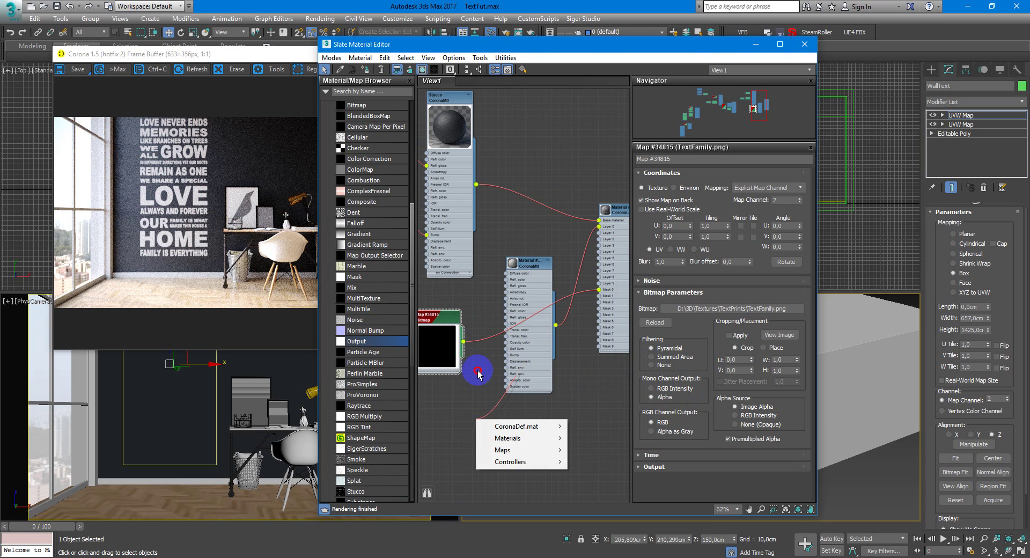
pyautogui.click(477, 370)
pyautogui.moveTo(429, 316); pyautogui.dragTo(537, 375)
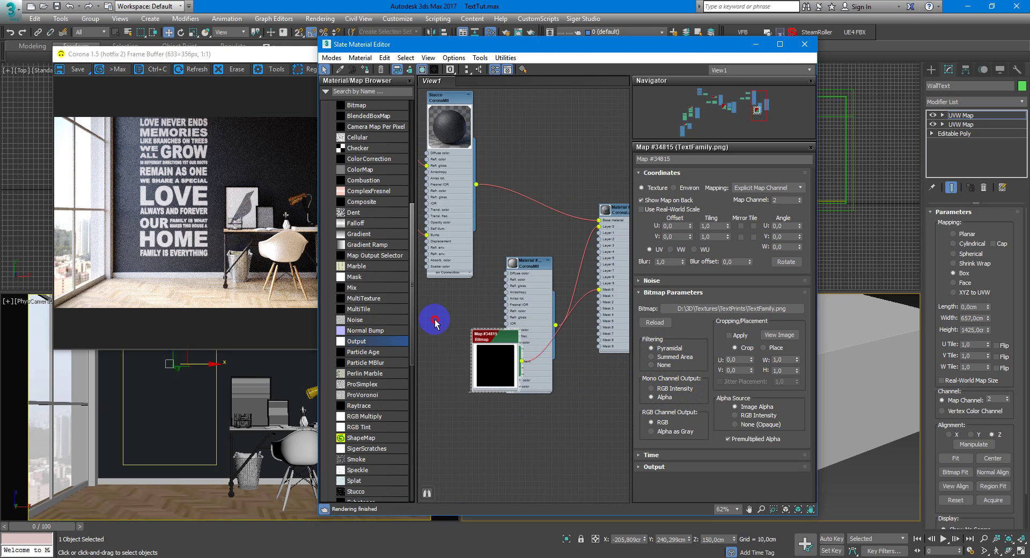
pyautogui.moveTo(530, 269); pyautogui.dragTo(536, 222)
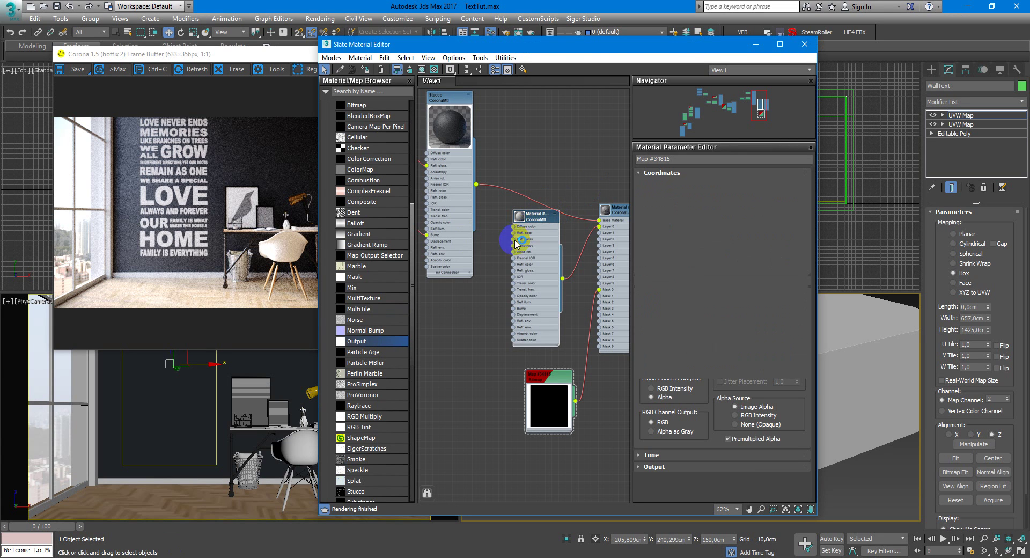
# Move the CoronaMtl node to the lower left, then bring up TextFamily.png in Photoshop.
pyautogui.moveTo(537, 217); pyautogui.dragTo(444, 306)
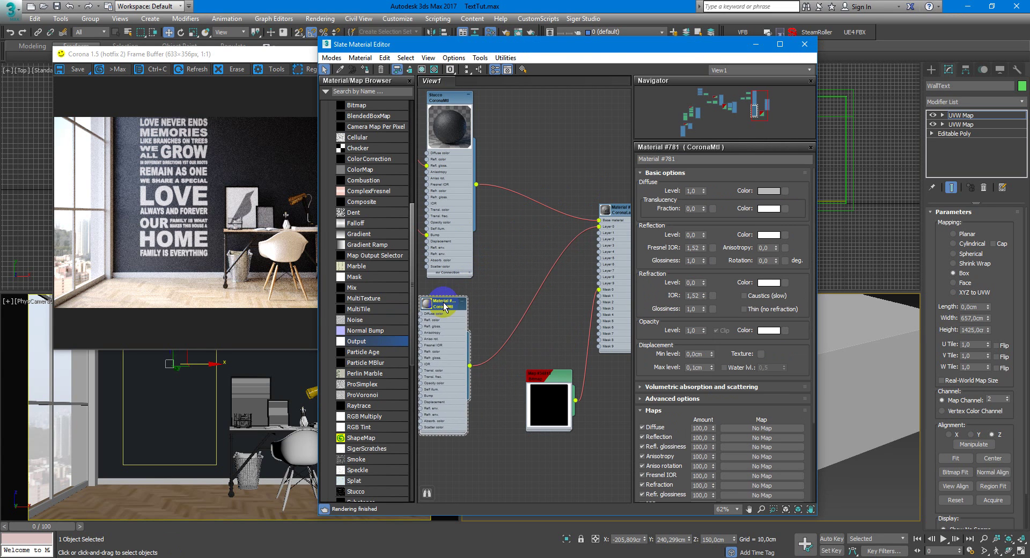
pyautogui.scroll(2, 445, 306)
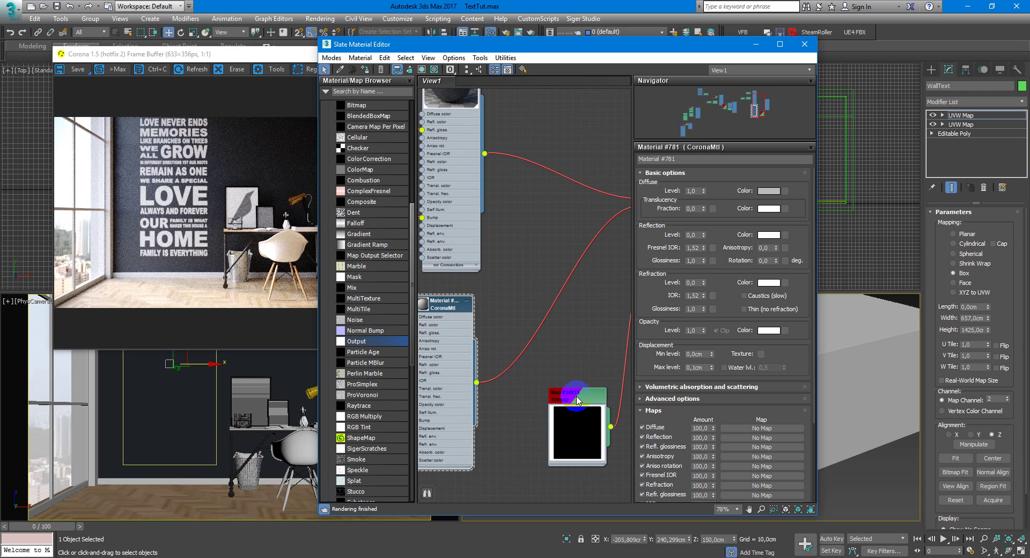
pyautogui.click(267, 552)
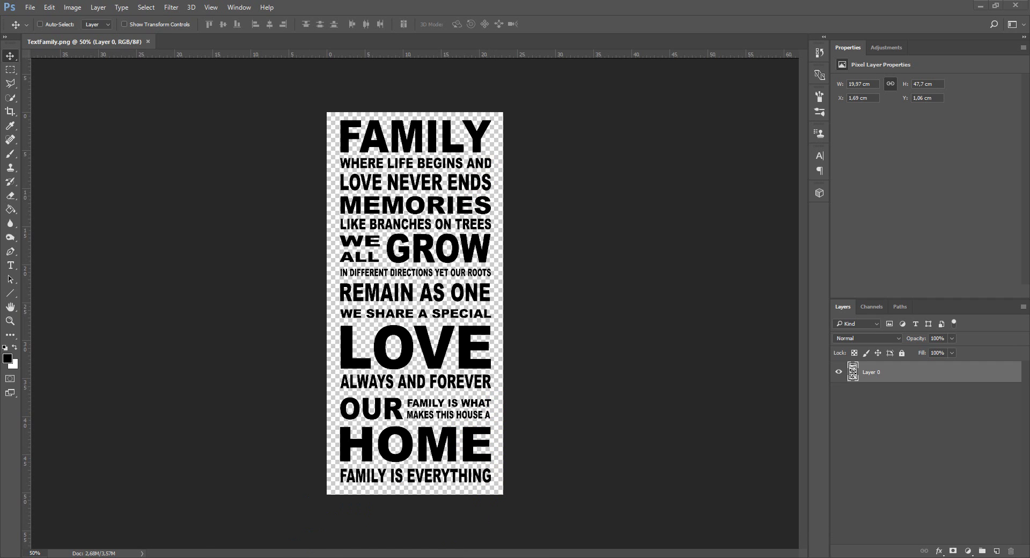
# Return from Photoshop to the 3ds Max material editor.
pyautogui.click(148, 536)
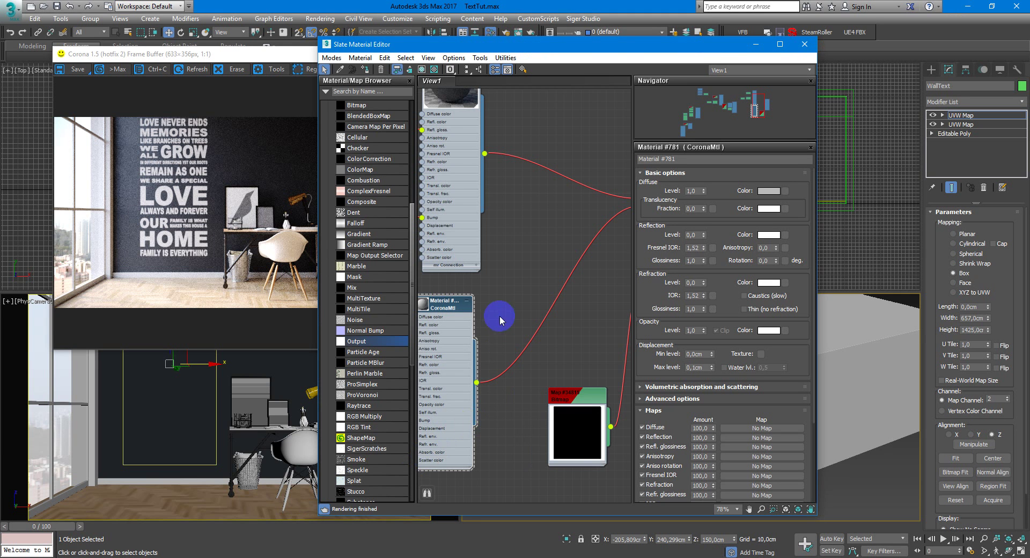
# Set the CoronaMtl diffuse colour to a saturated yellow (Hue 38, Sat 234).
pyautogui.moveTo(500, 320); pyautogui.dragTo(485, 379, button='middle')
pyautogui.moveTo(526, 284)
pyautogui.mouseDown(button='middle')
pyautogui.moveTo(486, 272)
pyautogui.moveTo(538, 248)
pyautogui.mouseUp(button='middle')
pyautogui.moveTo(517, 362)
pyautogui.mouseDown(button='middle')
pyautogui.moveTo(495, 332)
pyautogui.moveTo(536, 320)
pyautogui.mouseUp(button='middle')
pyautogui.click(469, 285)
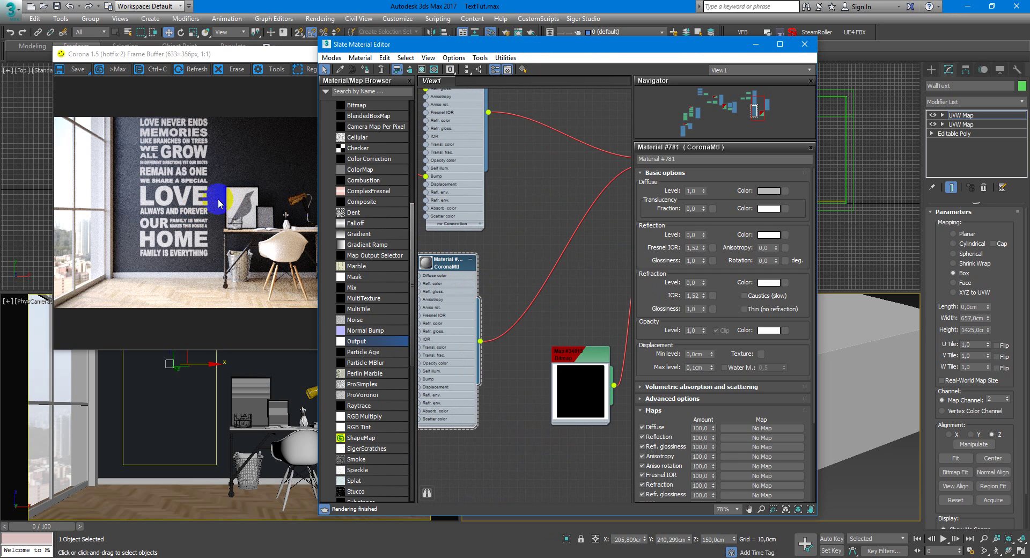
pyautogui.click(769, 191)
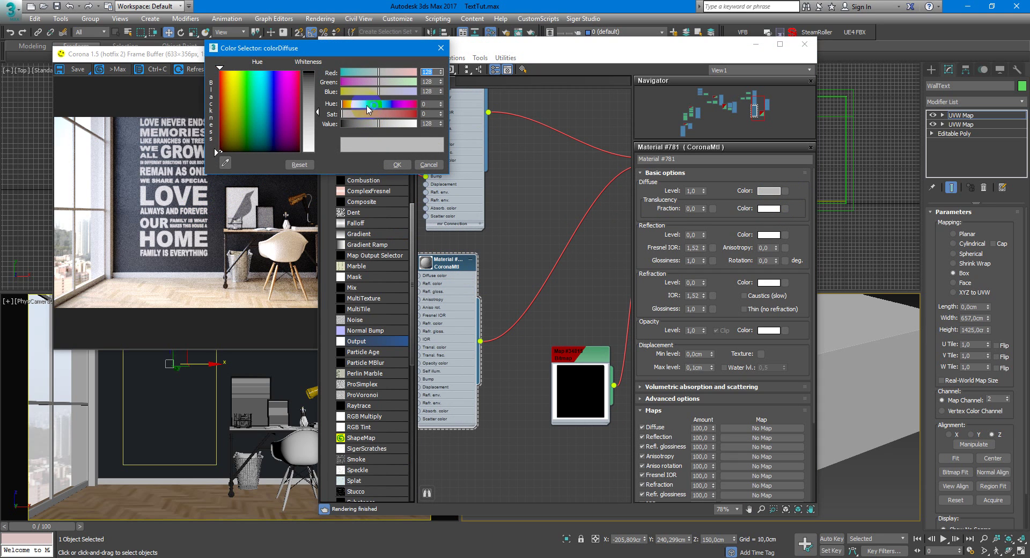
pyautogui.click(360, 104)
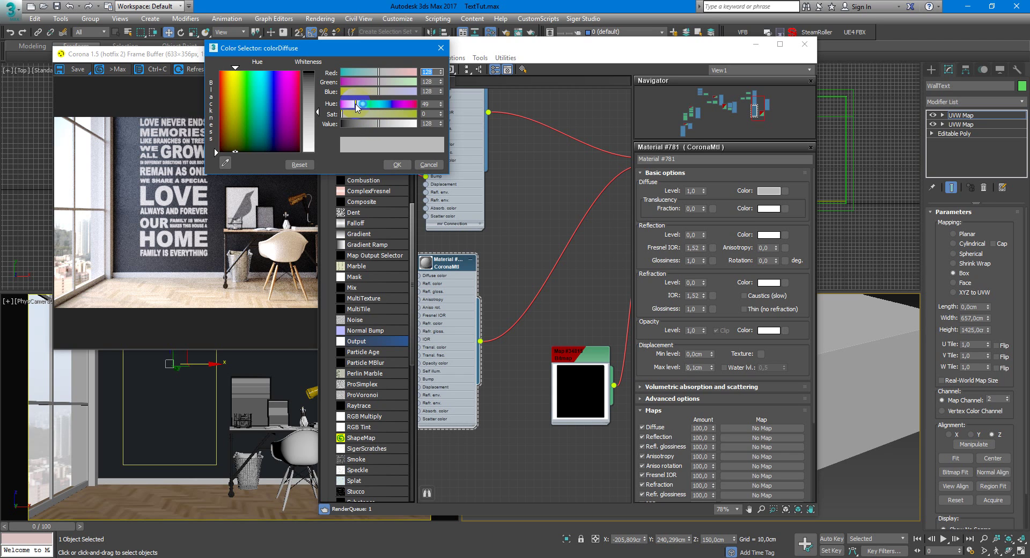
pyautogui.click(409, 114)
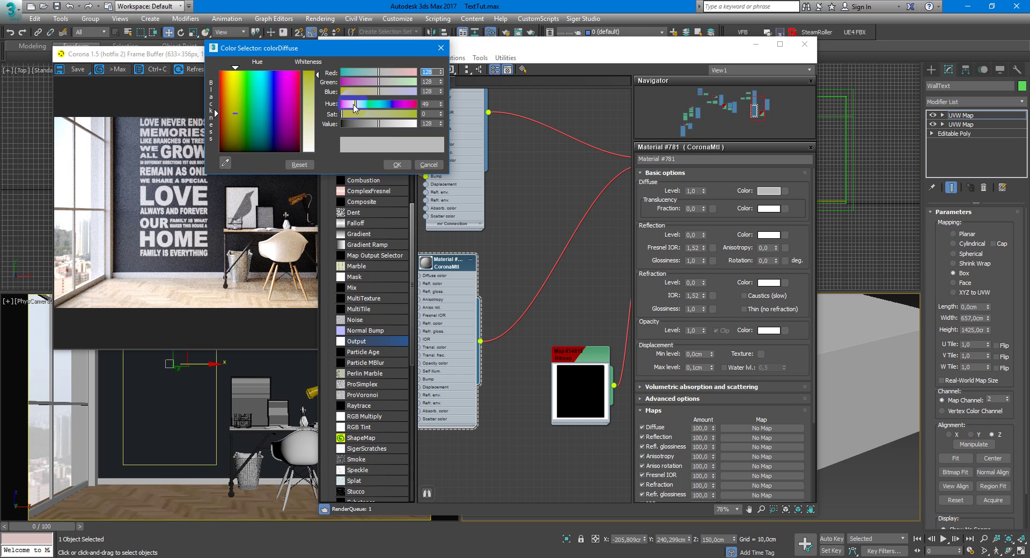
pyautogui.click(400, 165)
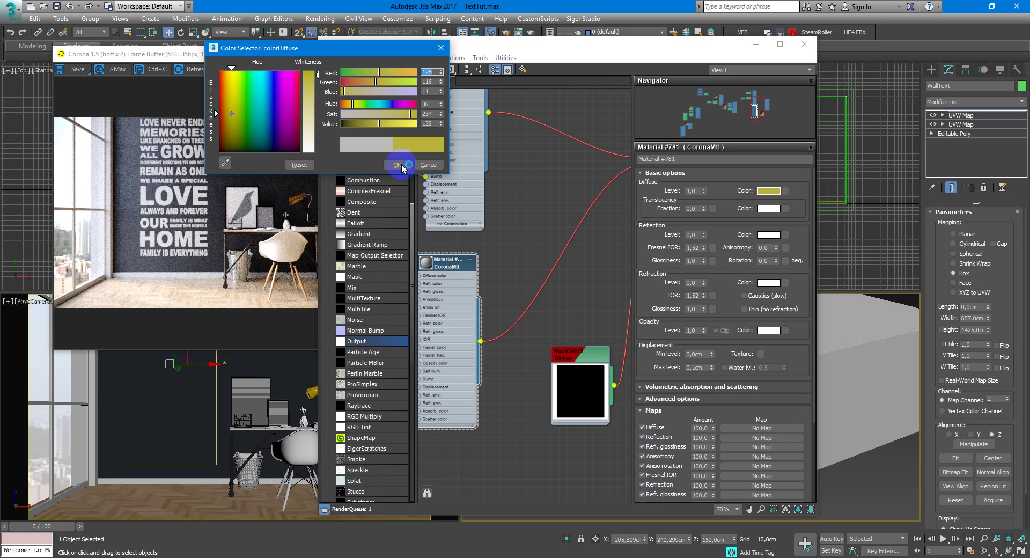
pyautogui.click(402, 167)
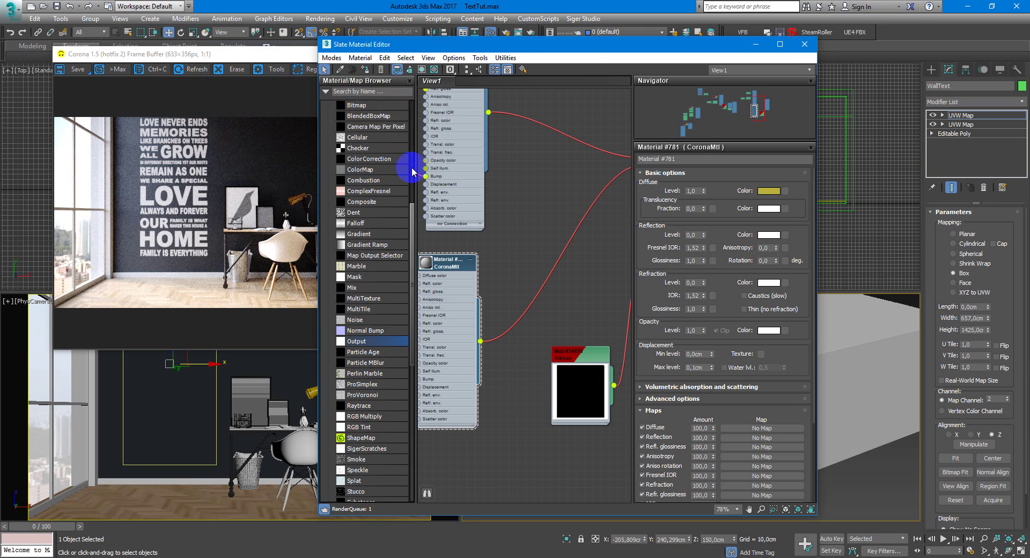
# Reposition the yellow CoronaMtl node, then switch to Photoshop to view TextFamily.png again.
pyautogui.moveTo(425, 173); pyautogui.dragTo(426, 176)
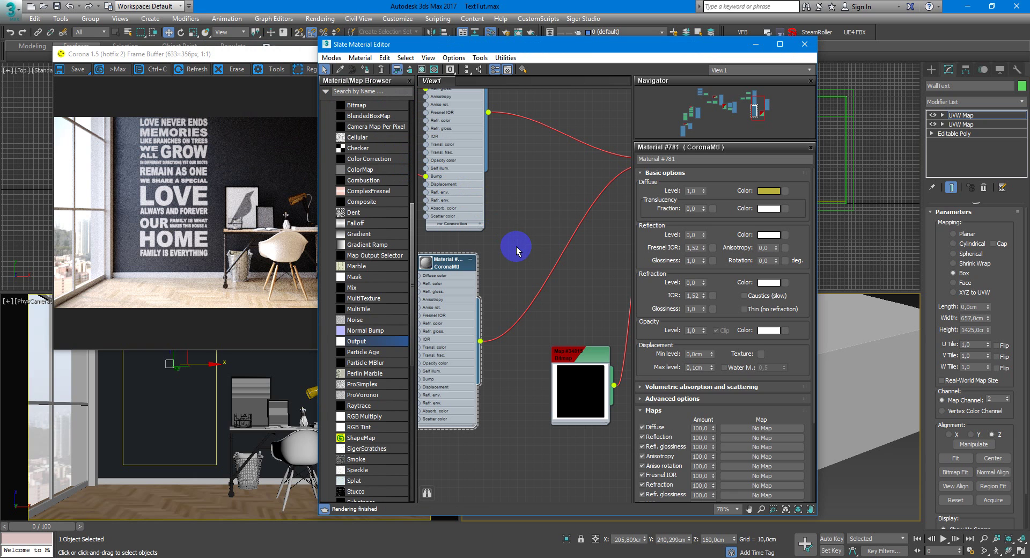
pyautogui.moveTo(524, 245); pyautogui.dragTo(561, 246, button='middle')
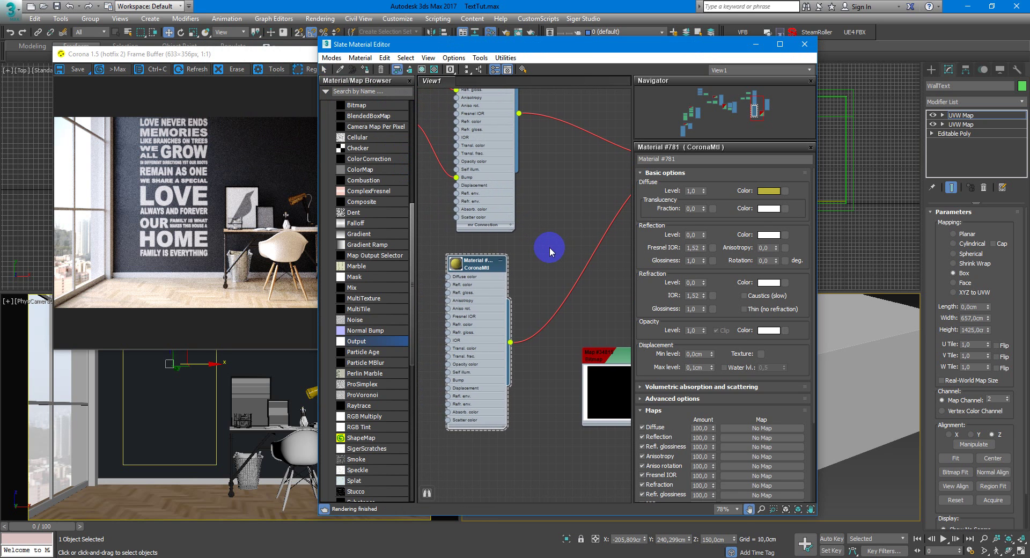
pyautogui.moveTo(504, 266); pyautogui.dragTo(501, 267)
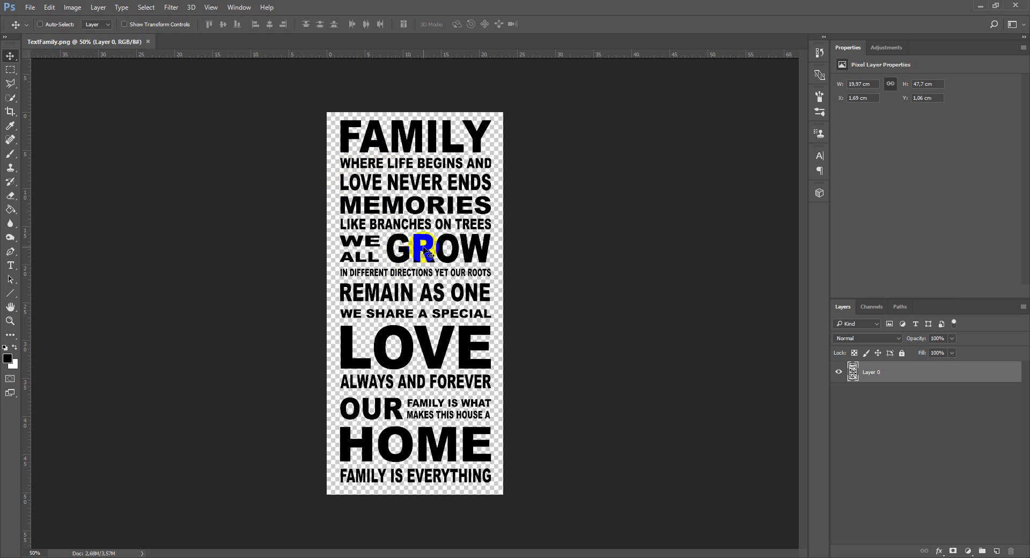
pyautogui.click(220, 551)
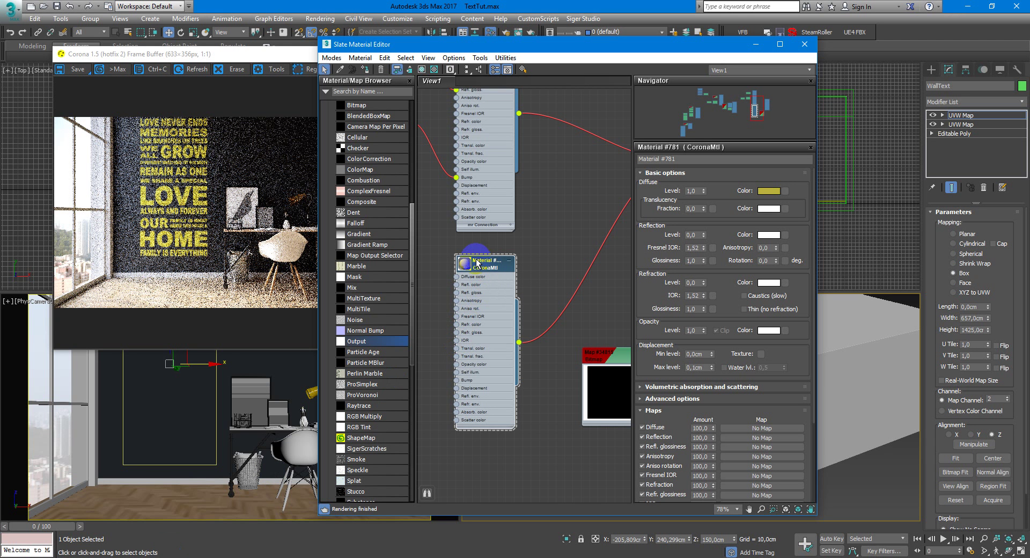
# Shift the yellow CoronaMtl node right and open the TextFamily.png bitmap's parameters.
pyautogui.moveTo(478, 258); pyautogui.dragTo(515, 247)
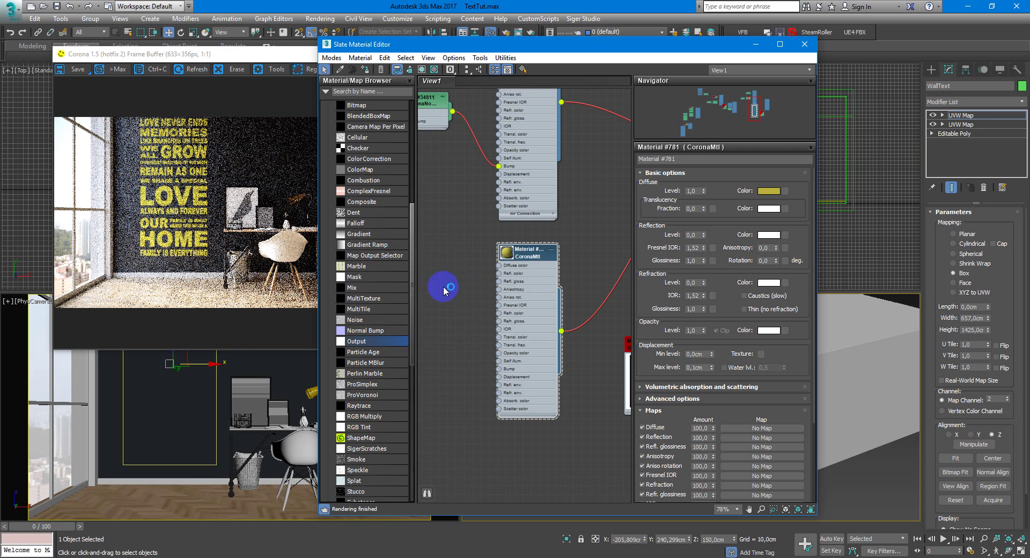
pyautogui.click(506, 267)
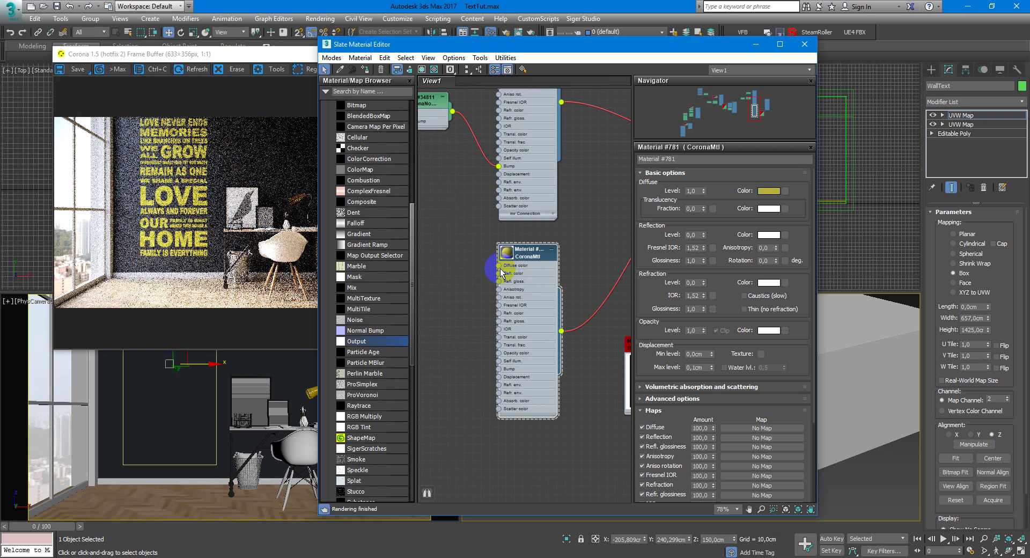
pyautogui.moveTo(501, 270)
pyautogui.mouseDown(button='middle')
pyautogui.moveTo(460, 273)
pyautogui.moveTo(502, 281)
pyautogui.mouseUp(button='middle')
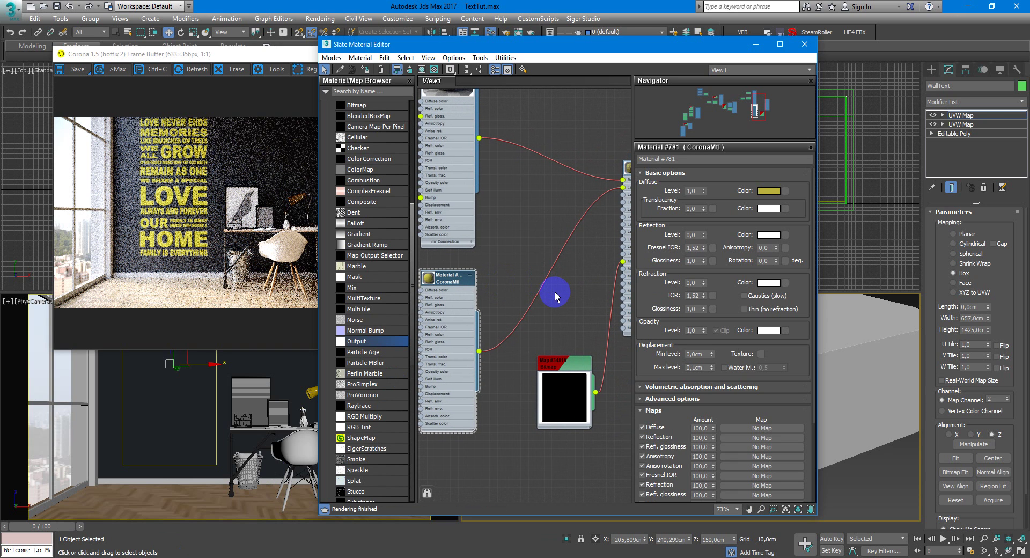
pyautogui.doubleClick(564, 397)
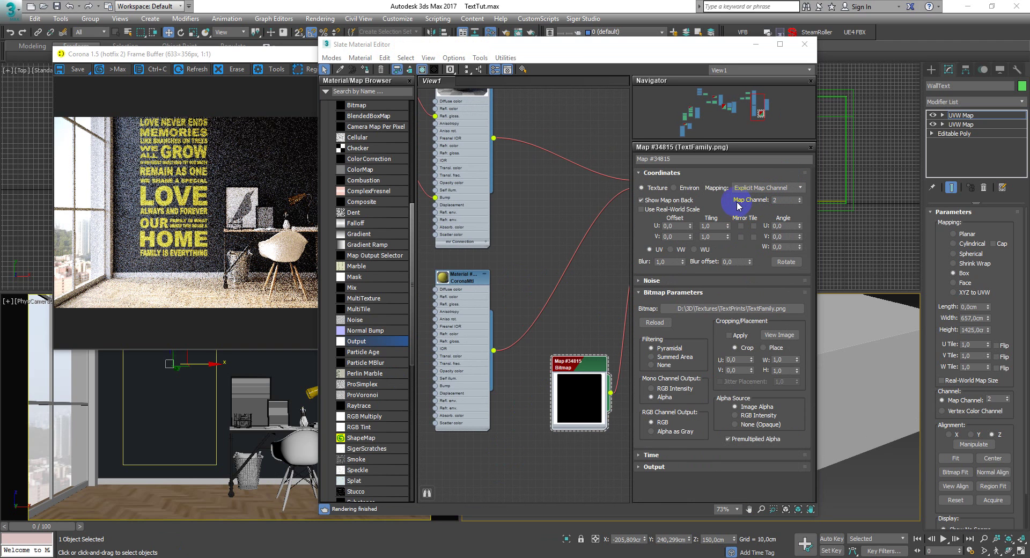
pyautogui.doubleClick(777, 202)
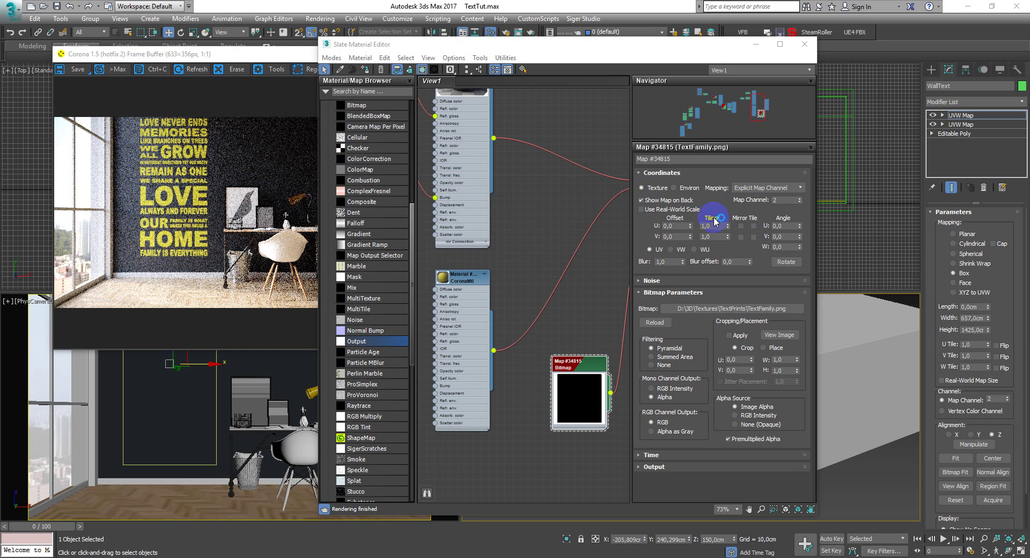
pyautogui.doubleClick(786, 201)
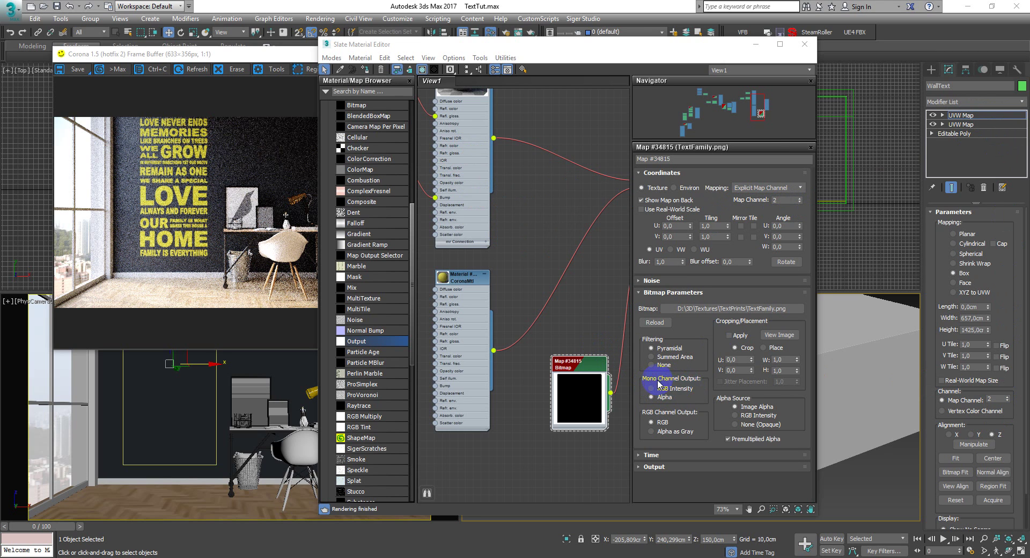
pyautogui.click(661, 401)
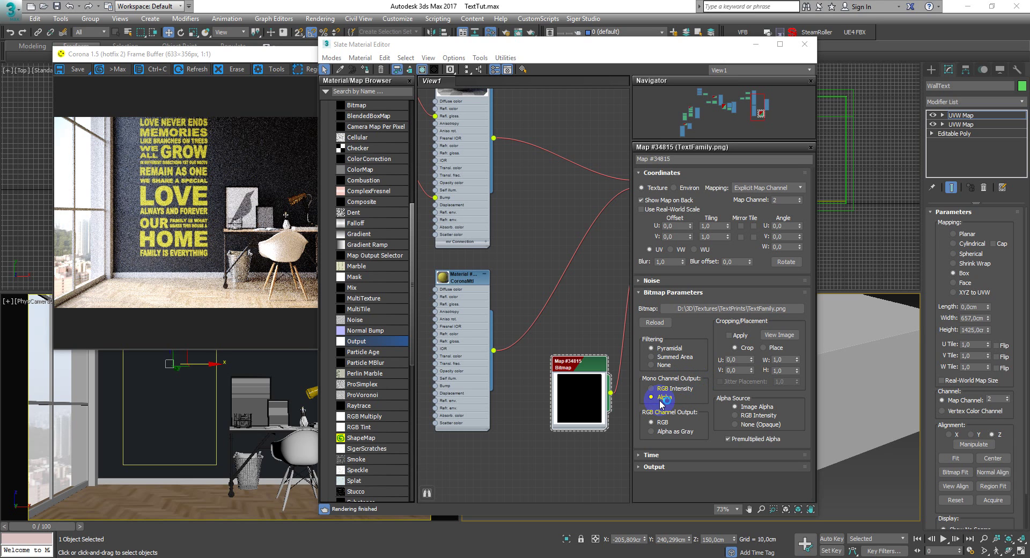
pyautogui.click(660, 403)
pyautogui.click(660, 403)
pyautogui.click(660, 403)
pyautogui.click(661, 402)
pyautogui.click(660, 400)
pyautogui.click(660, 401)
pyautogui.click(660, 403)
pyautogui.click(661, 403)
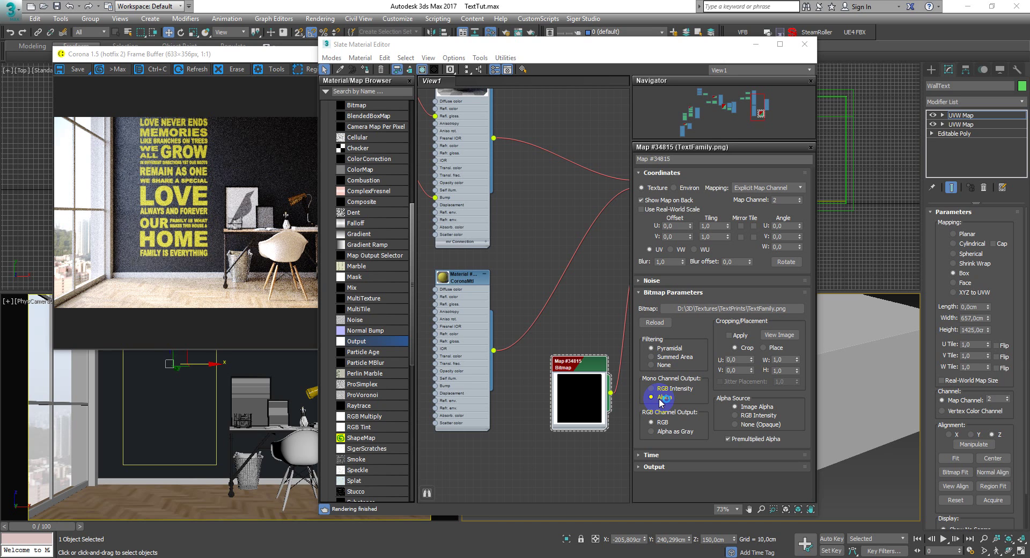